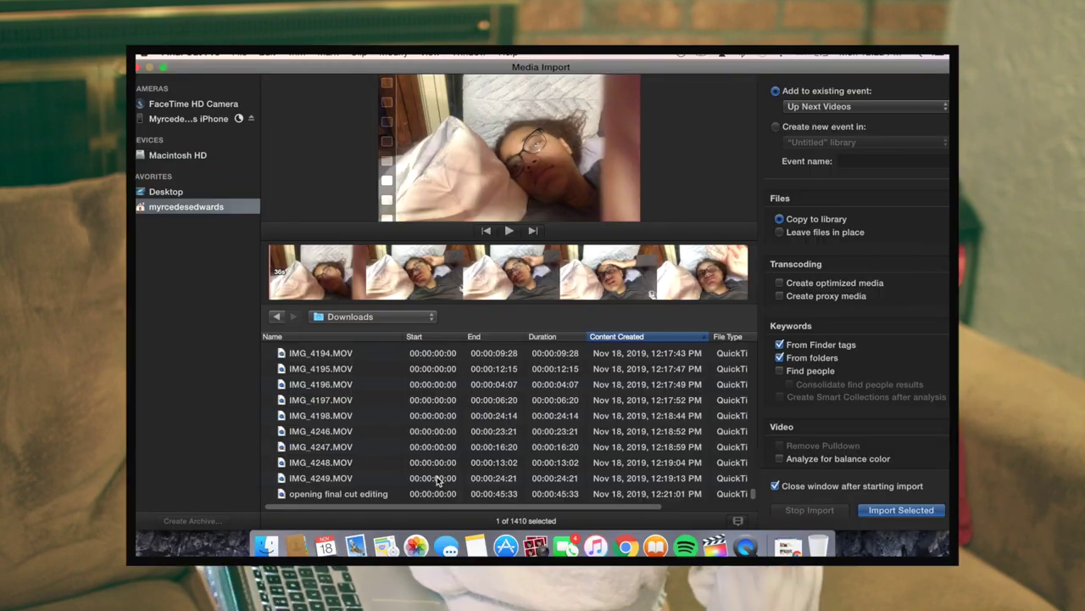
Step: Extend the Downloads selection through IMG_4249.MOV so 29 clips are chosen for import
shift+click(437, 481)
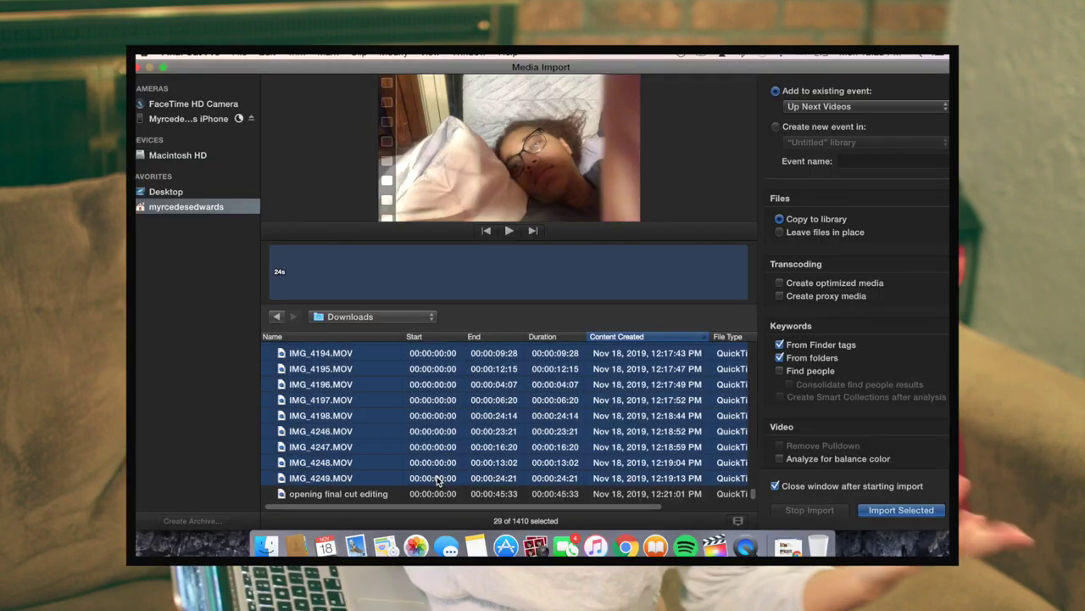
Step: Import the 29 selected clips into the existing Up Next Videos event
click(891, 513)
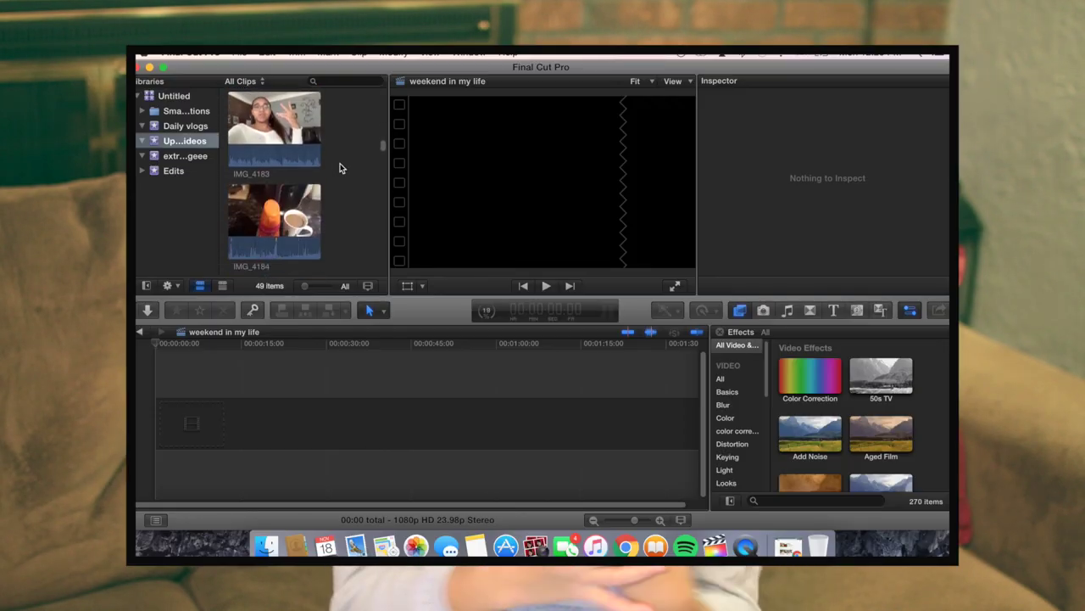
Step: Place all 29 imported clips into the 'weekend in my life' timeline
scroll(339, 168, down, 10)
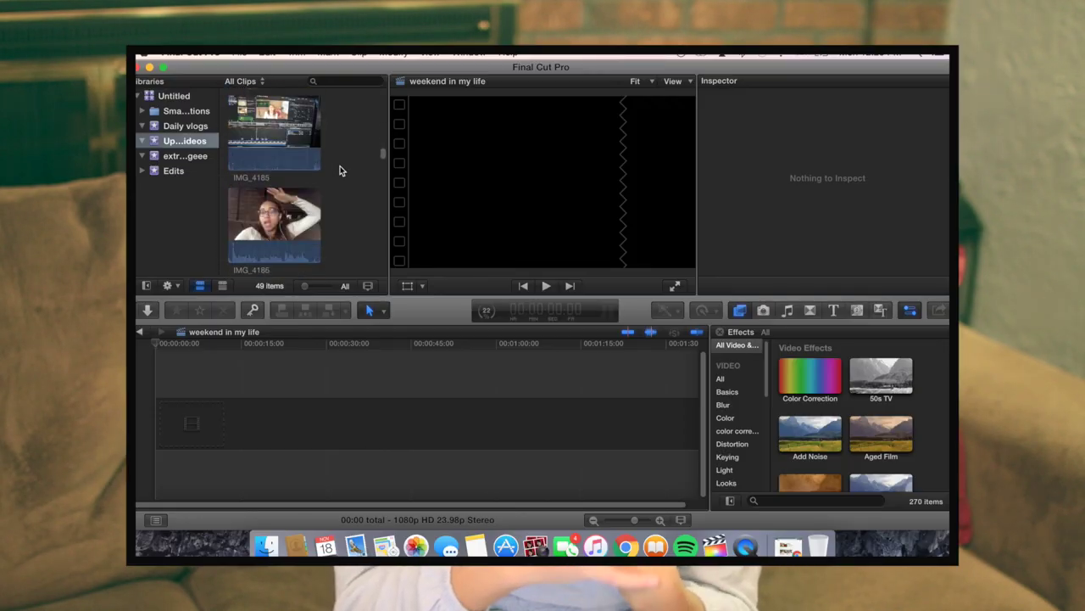
scroll(340, 170, down, 15)
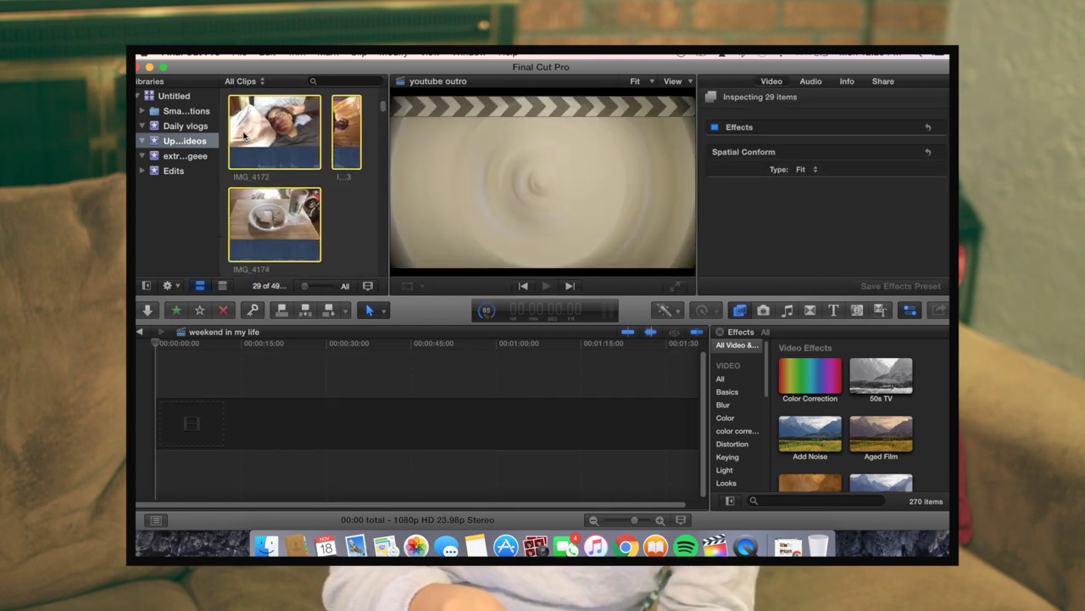
drag(241, 241, 212, 427)
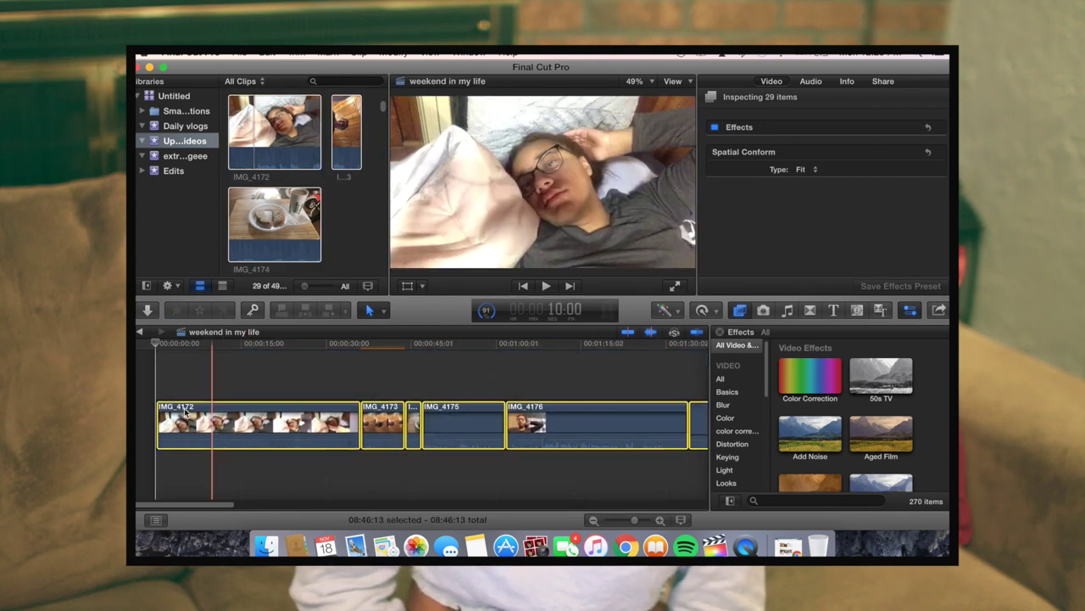
Step: Brighten IMG_4178's midtone and highlight exposure with a Color Board correction
click(147, 393)
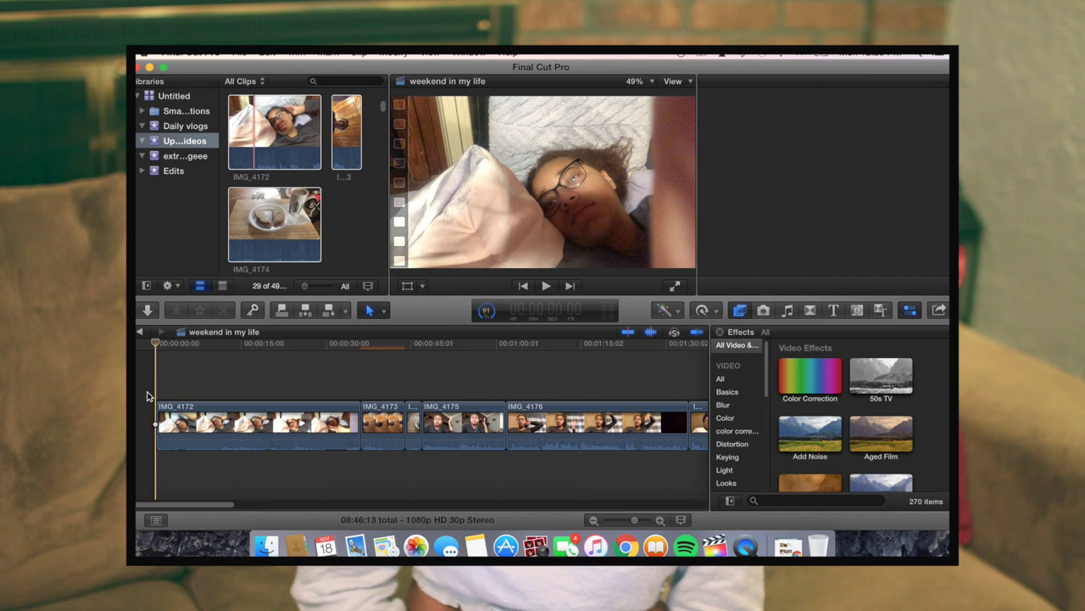
drag(213, 502, 406, 503)
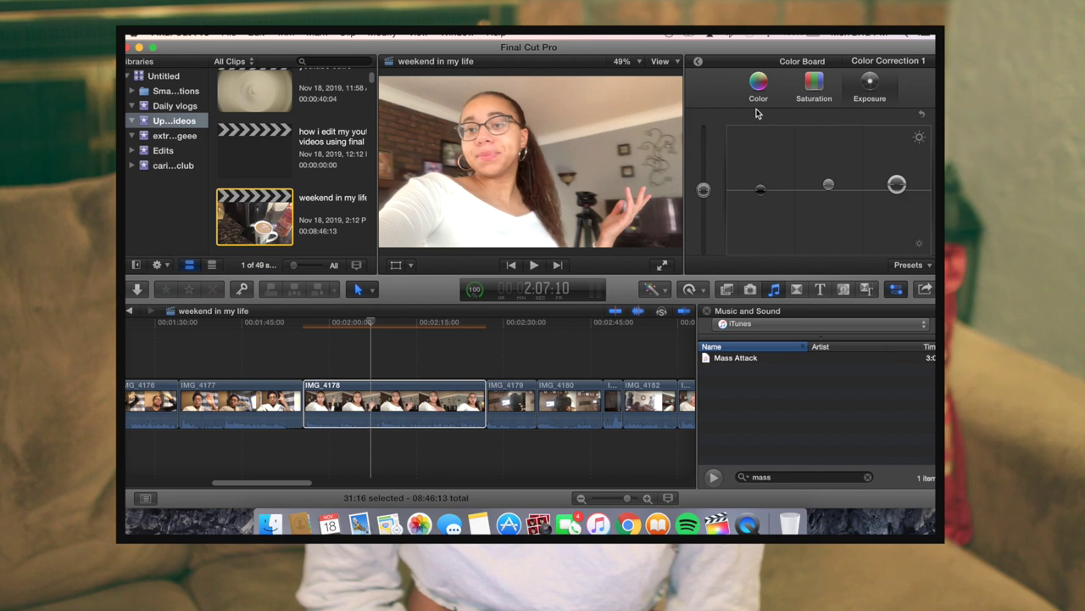
Step: Tint IMG_4178's midtones to 216° at −14% and shadows to 185° at 9%
click(756, 92)
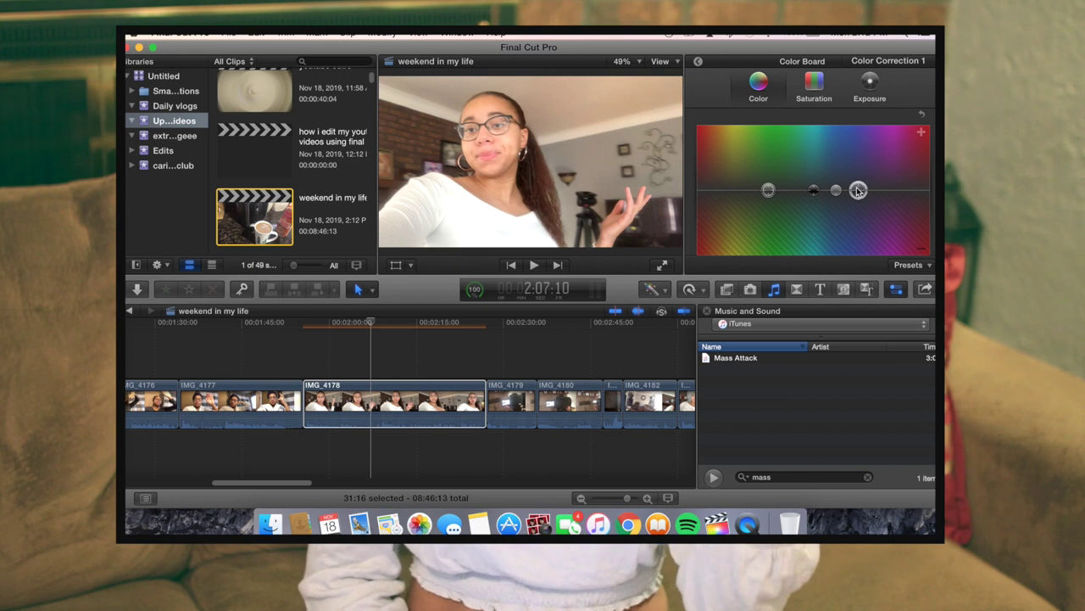
click(152, 48)
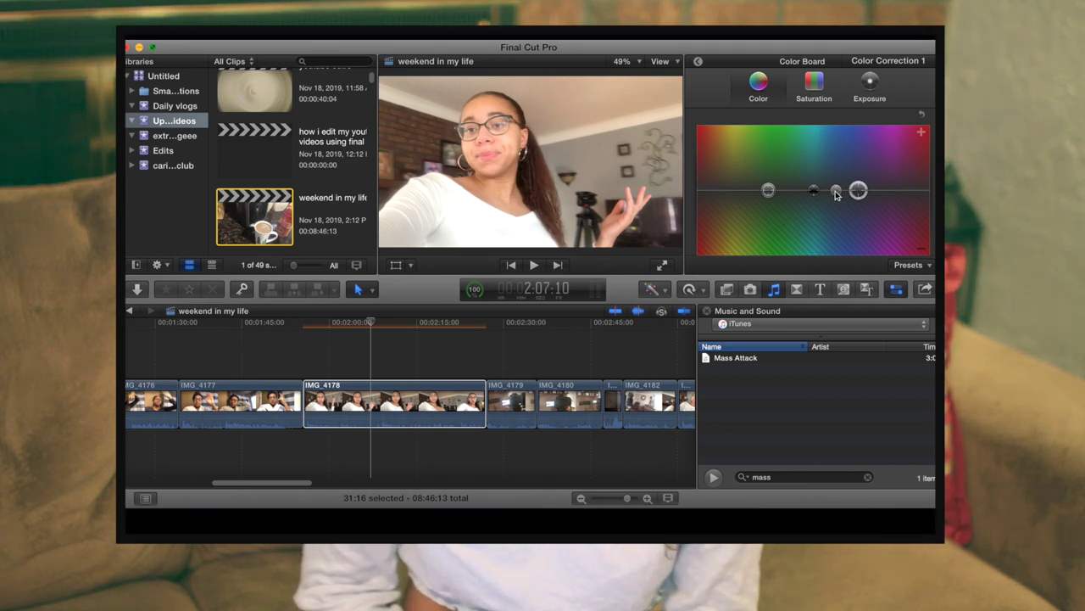
click(837, 166)
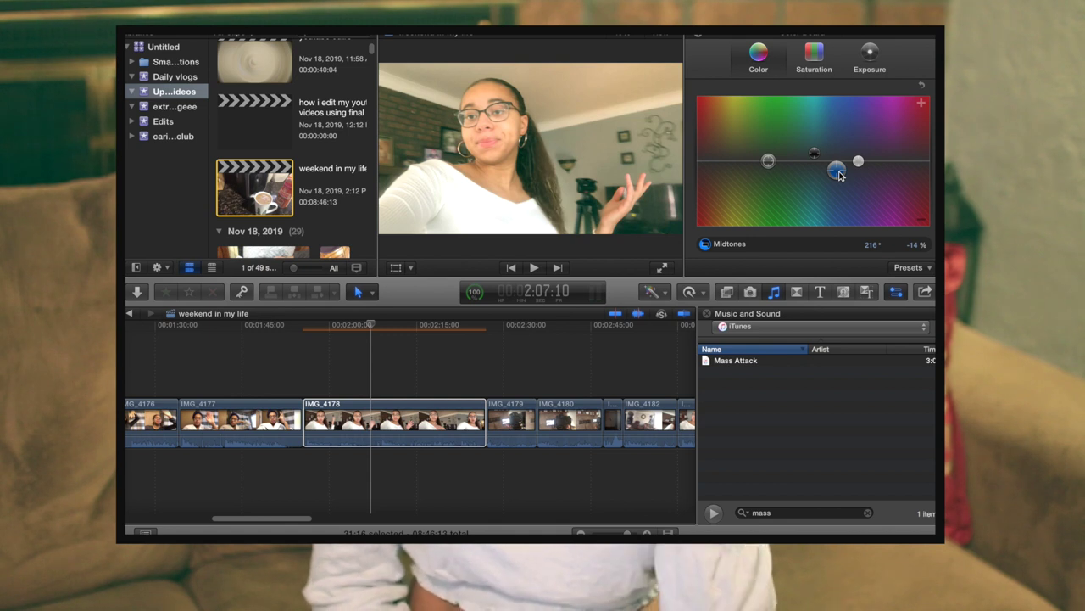
click(816, 155)
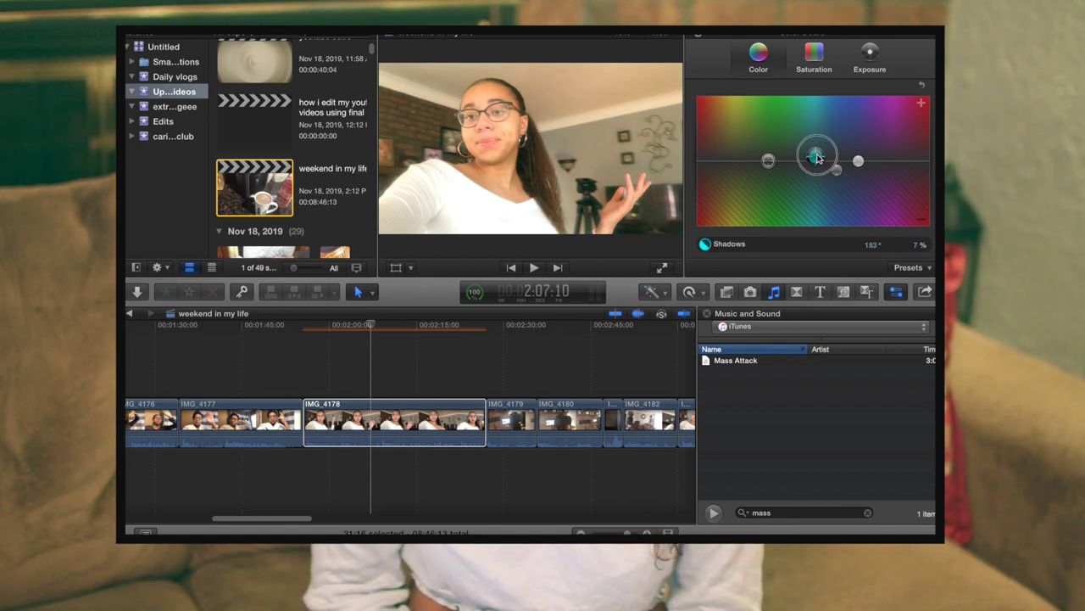
click(322, 415)
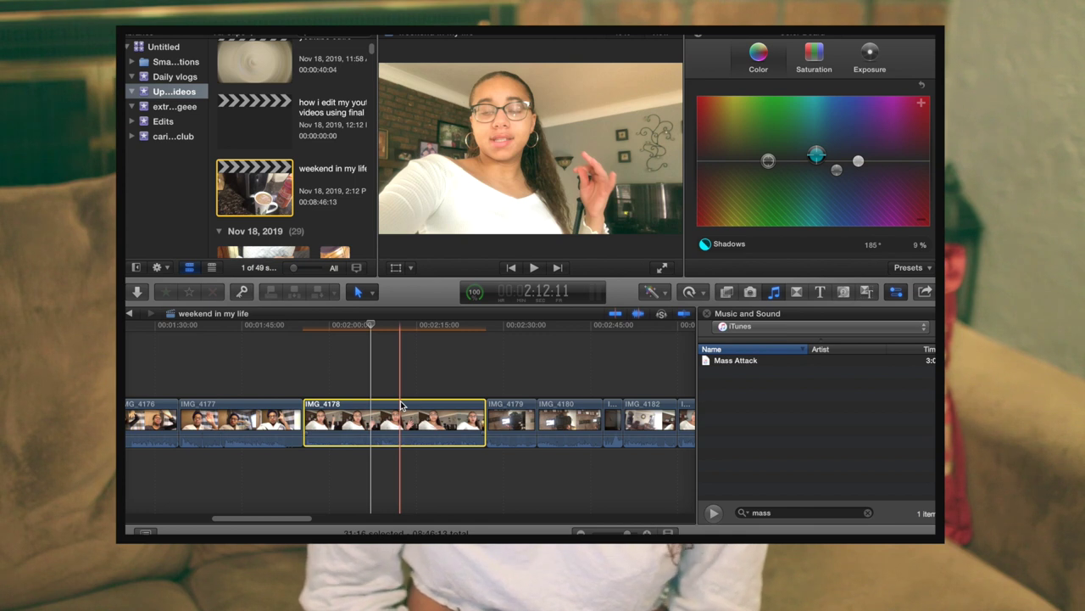
drag(291, 516, 159, 387)
scroll(151, 382, left, 5)
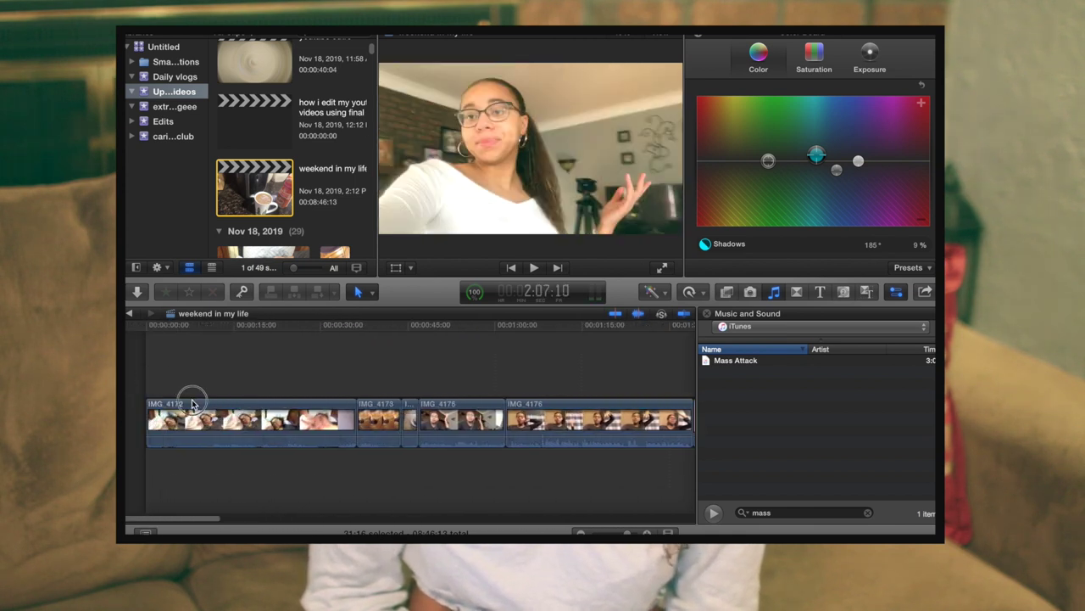
scroll(203, 416, right, 5)
click(255, 424)
scroll(289, 458, right, 4)
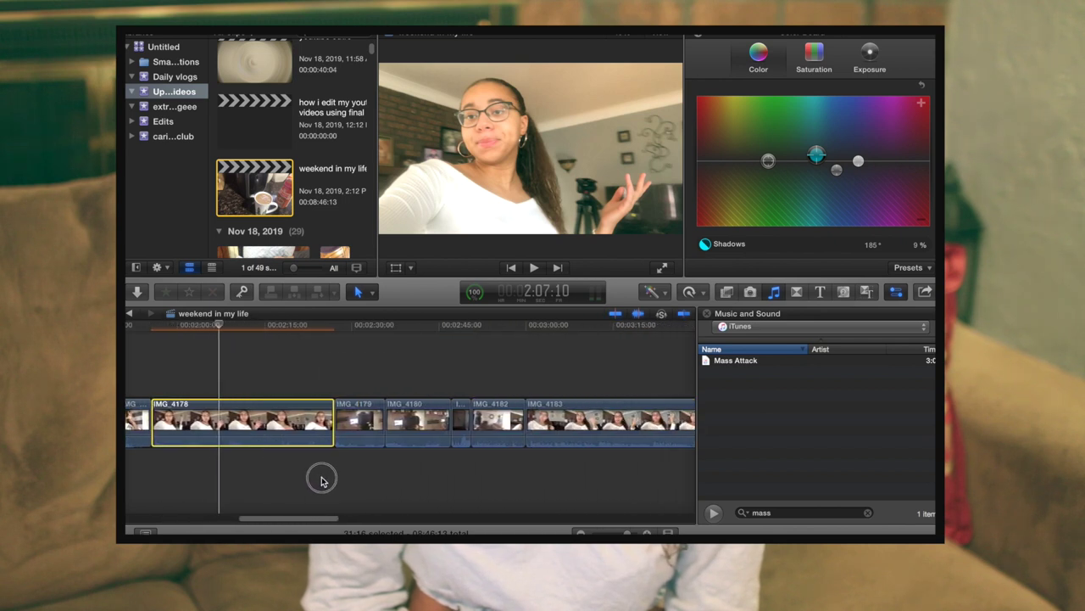
scroll(317, 475, left, 10)
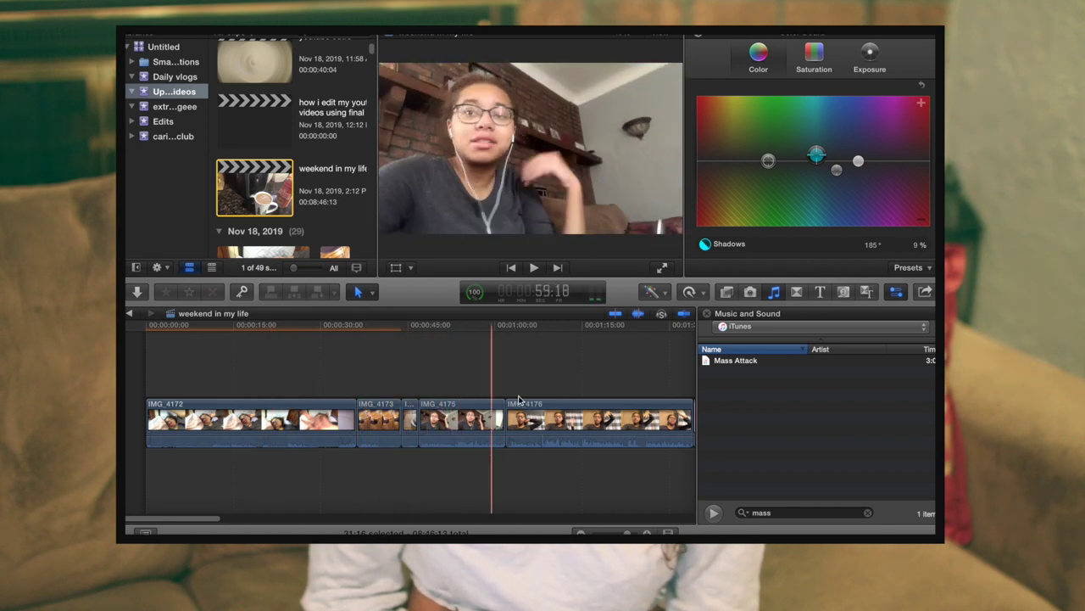
scroll(552, 398, right, 5)
click(609, 420)
scroll(542, 399, right, 1)
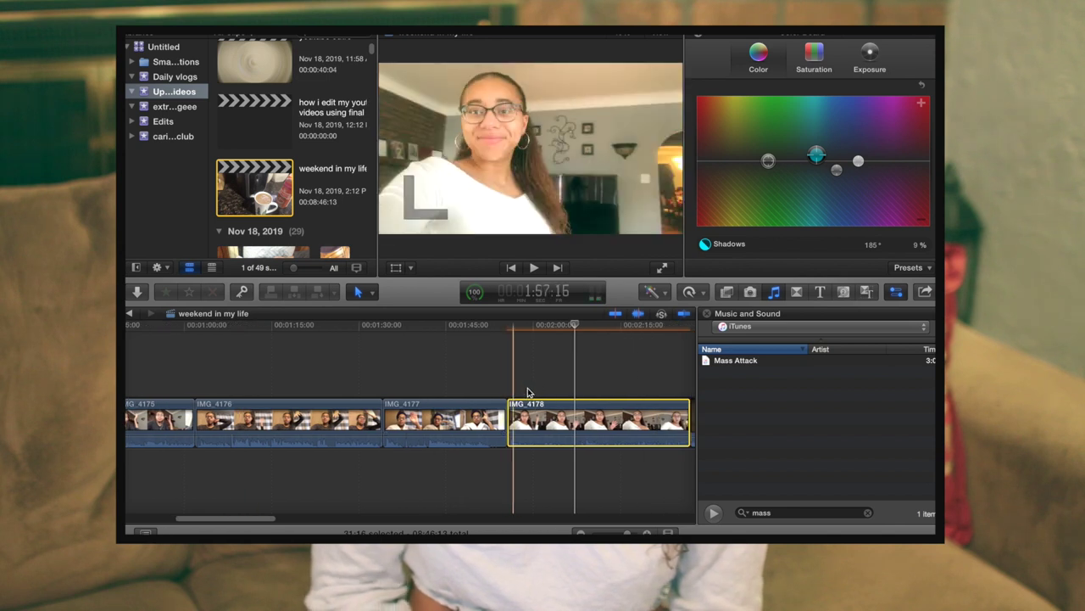
key(space)
key(space)
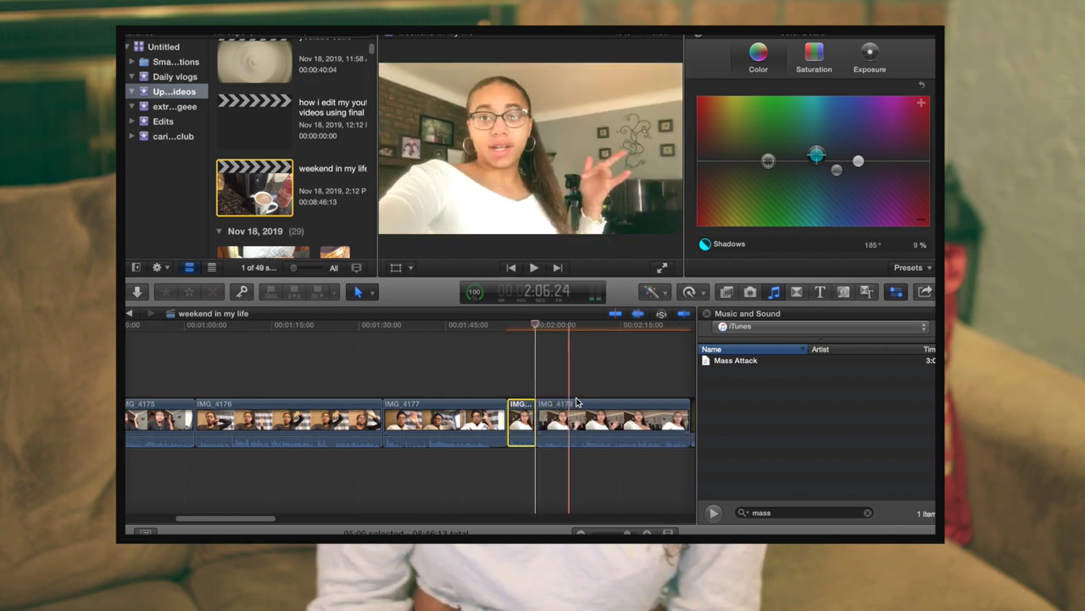
click(563, 410)
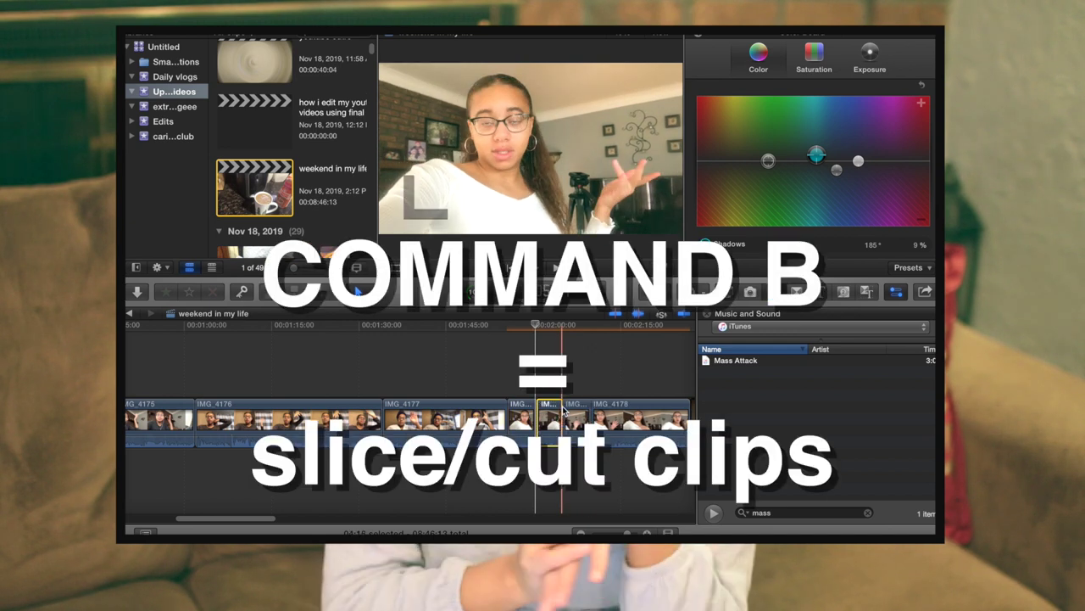
key(super+b)
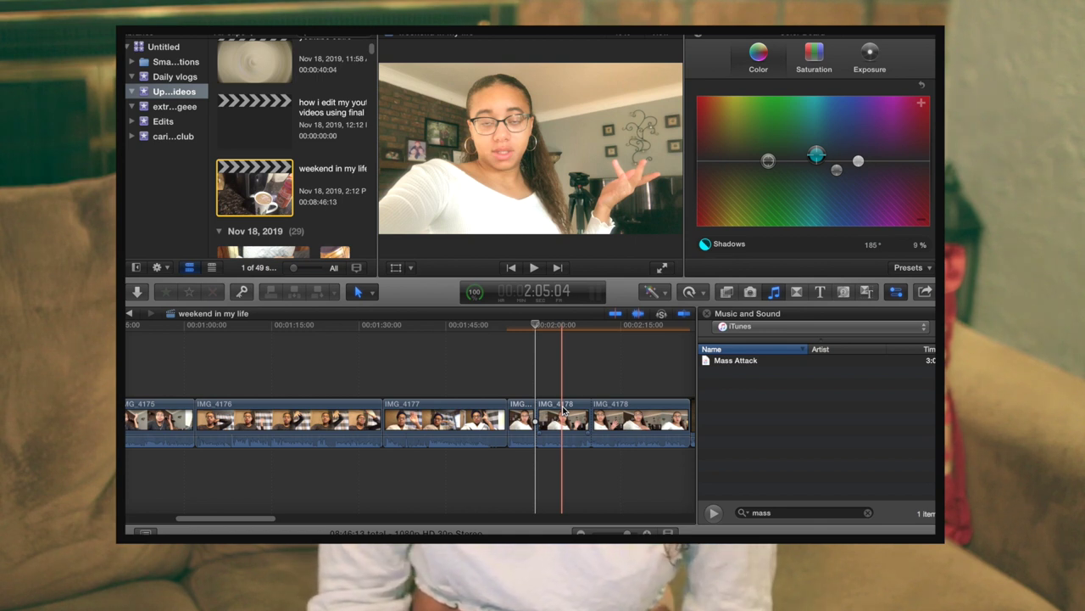
key(Delete)
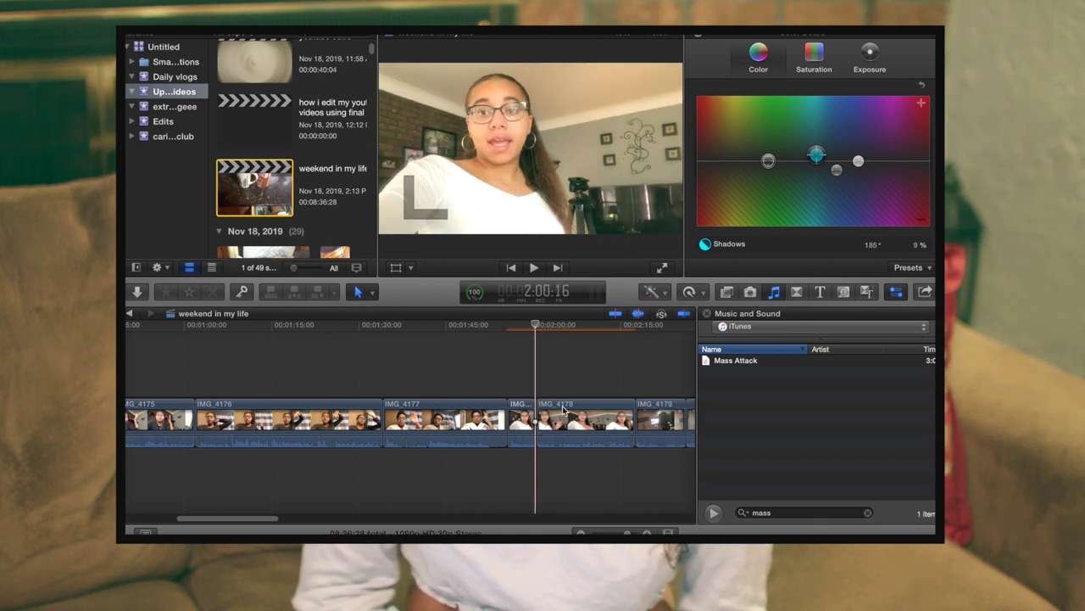
key(super+z)
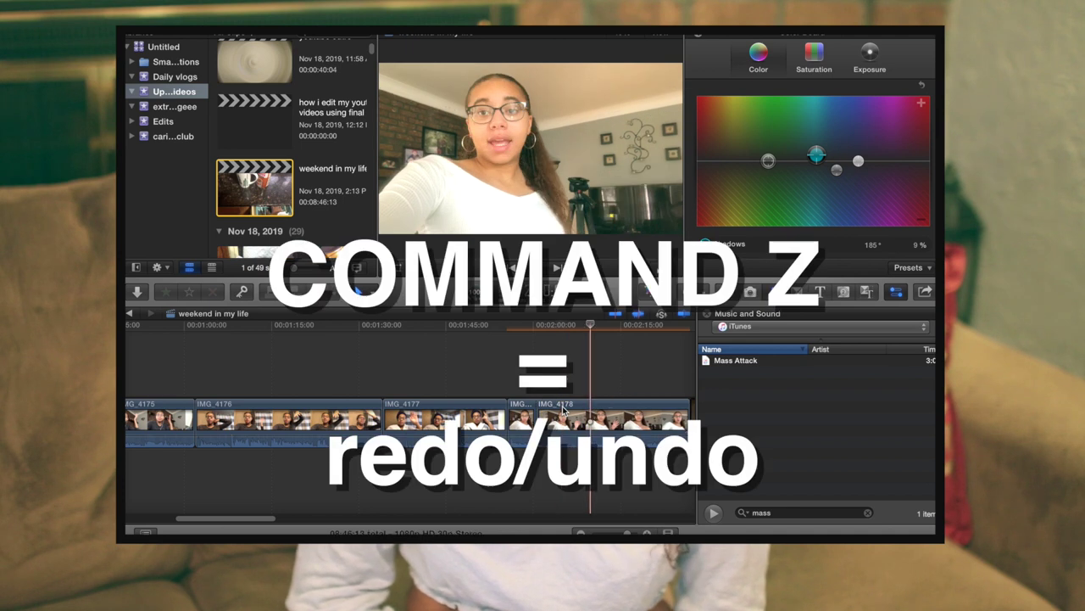
key(super+z)
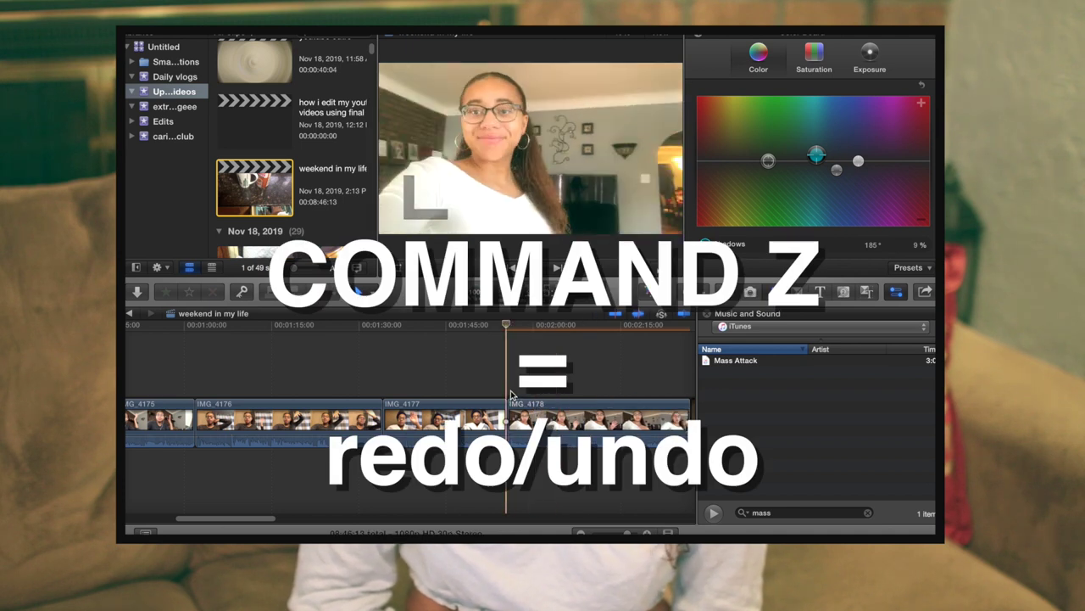
scroll(510, 394, right, 5)
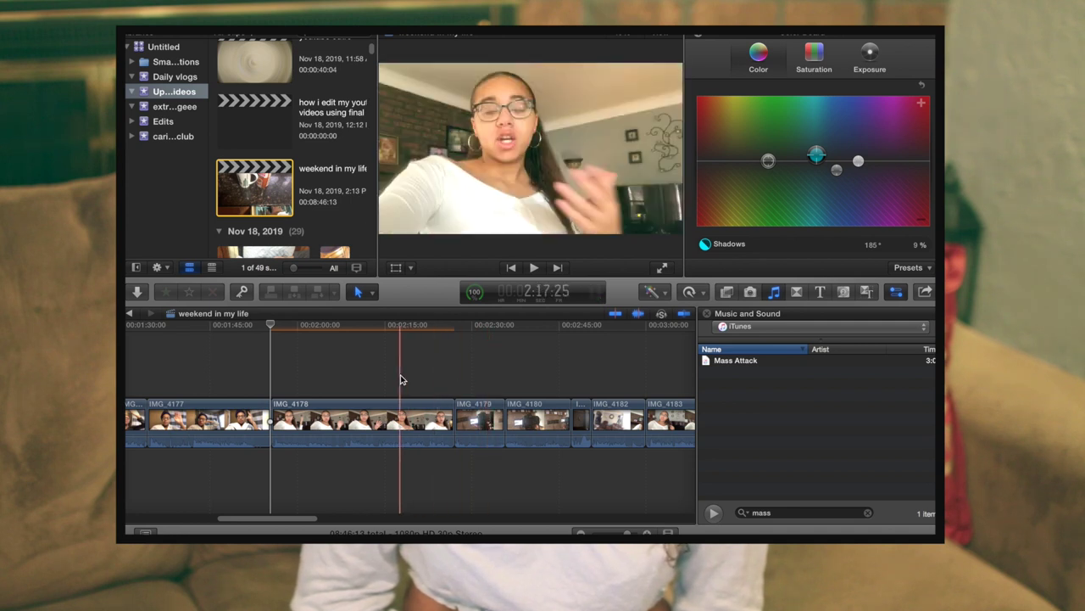
scroll(400, 381, right, 10)
scroll(394, 393, left, 10)
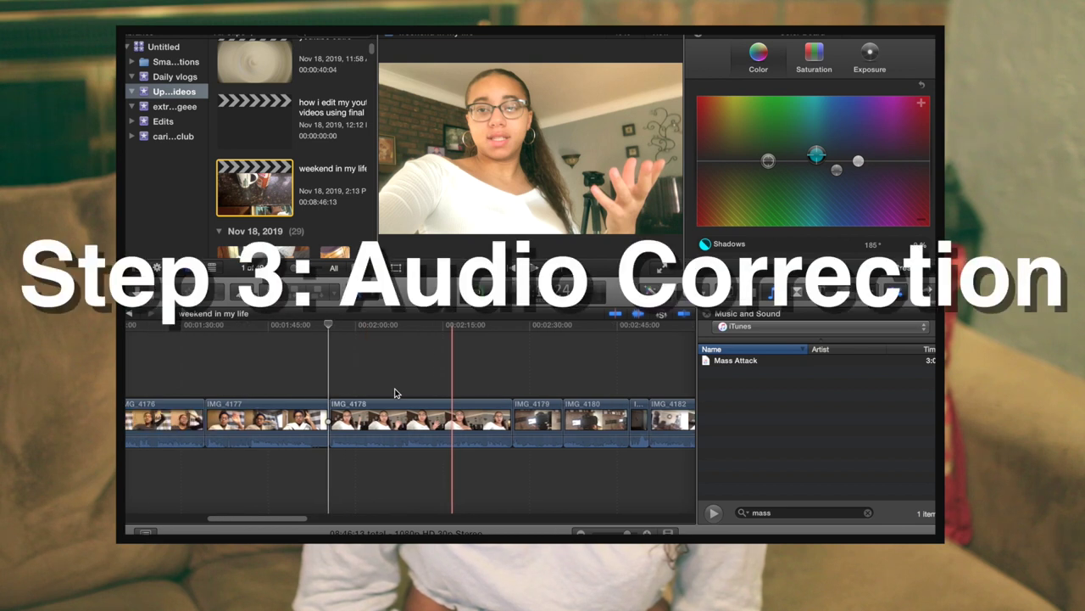
Step: Apply the Limiter audio effect to clip IMG_4178
scroll(394, 392, right, 5)
scroll(383, 385, left, 5)
click(377, 437)
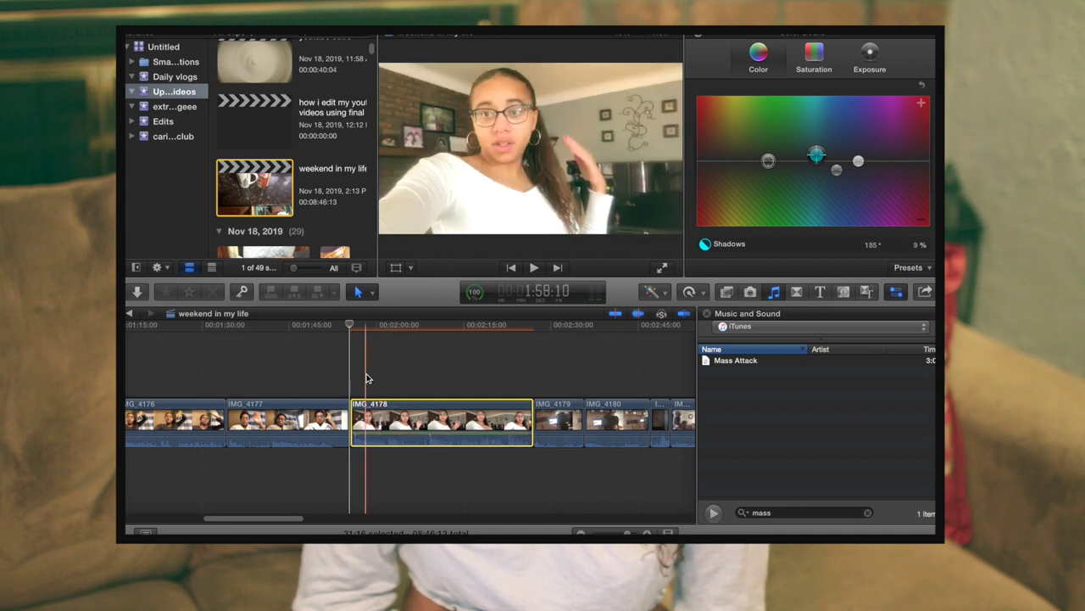
click(727, 291)
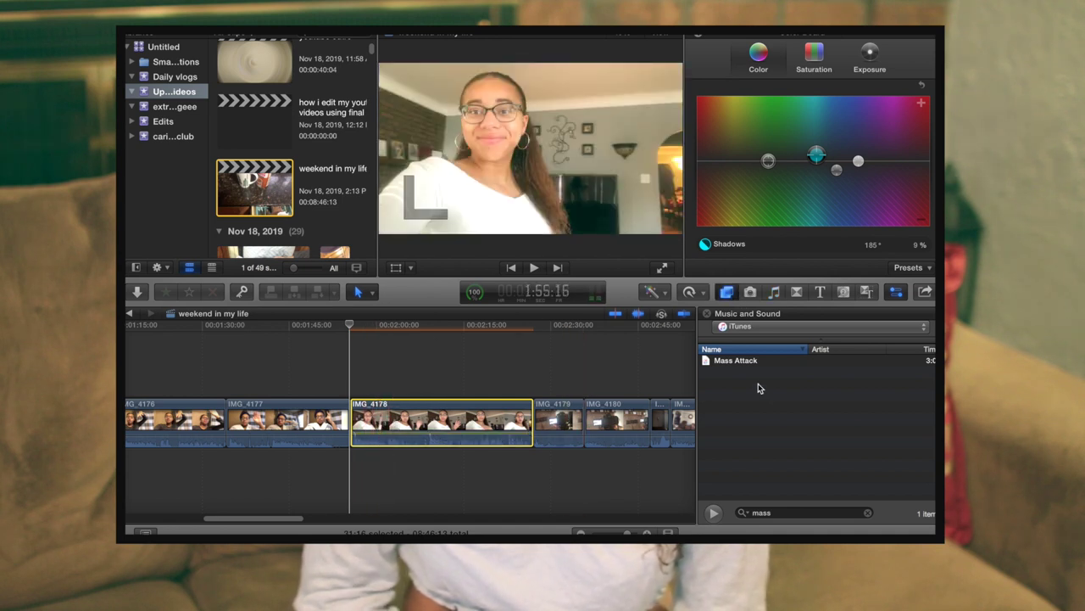
click(777, 515)
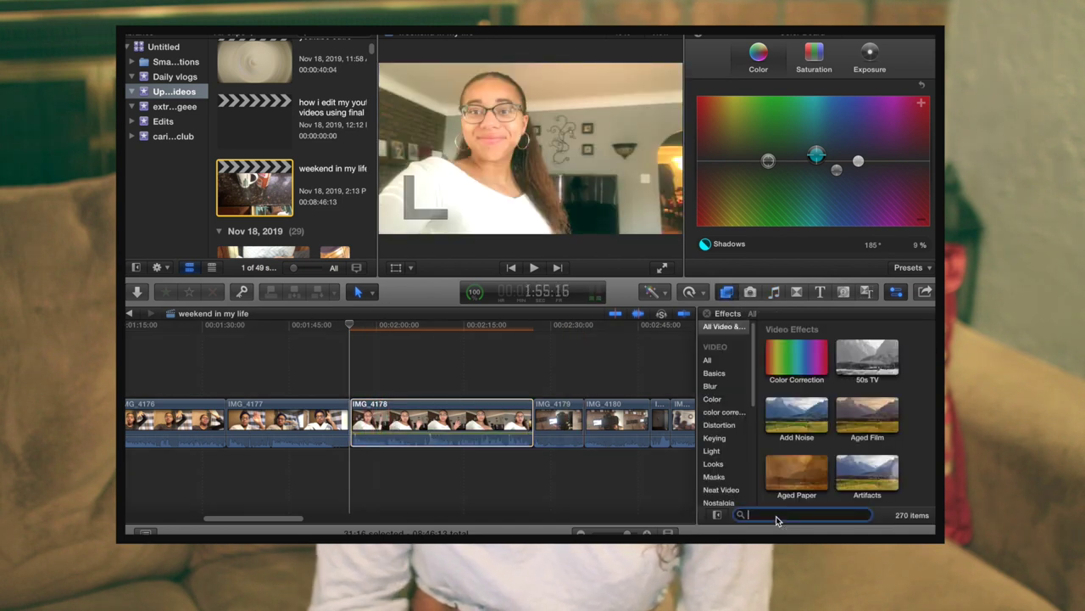
text(limiter)
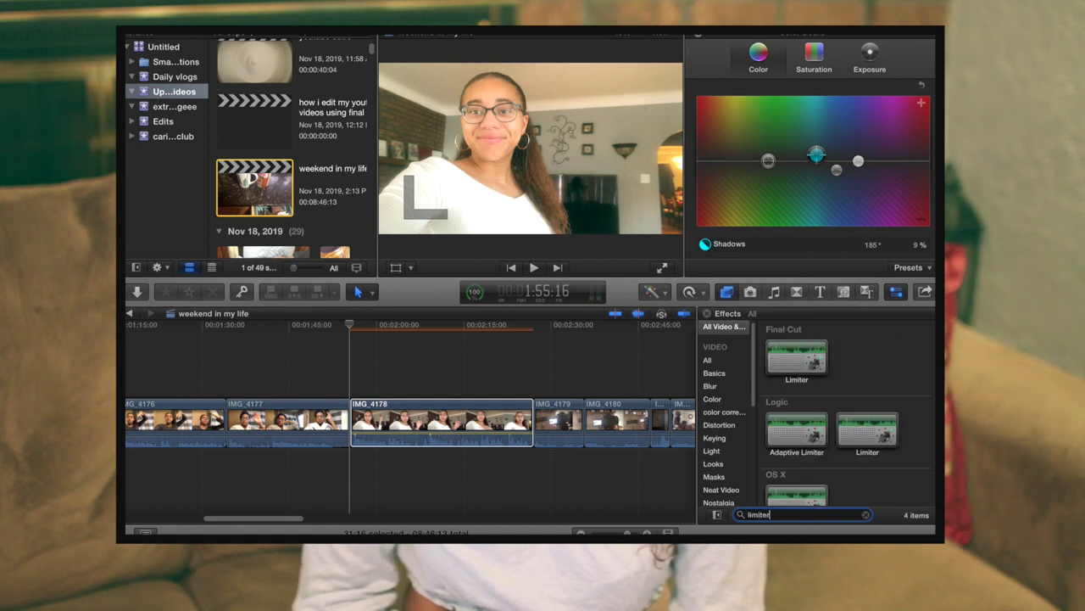
drag(598, 409, 519, 437)
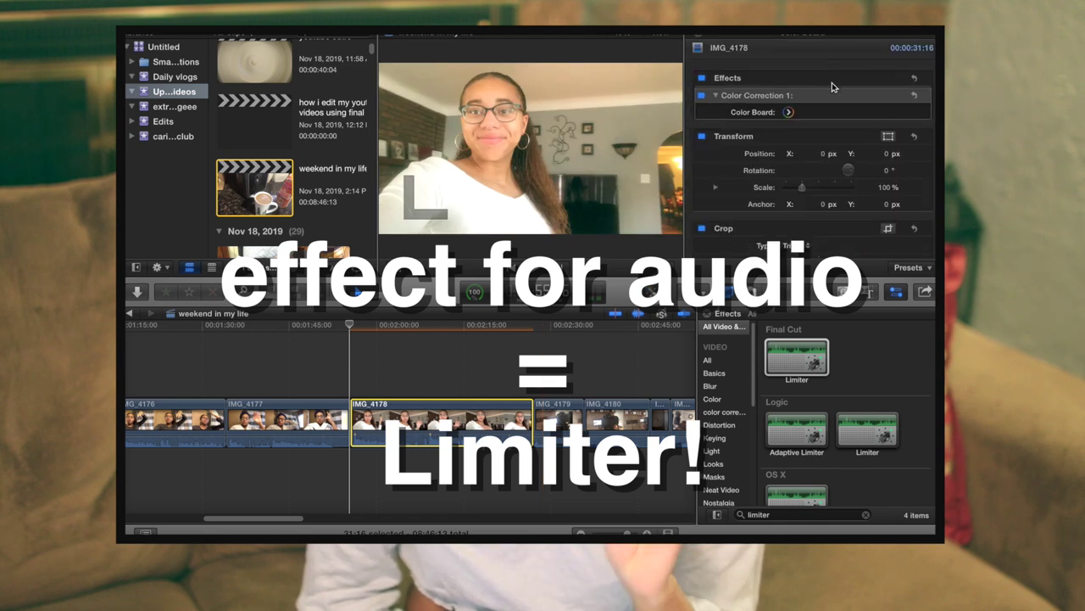
Step: Raise the Limiter gain on IMG_4178 to +9.5 dB
click(812, 36)
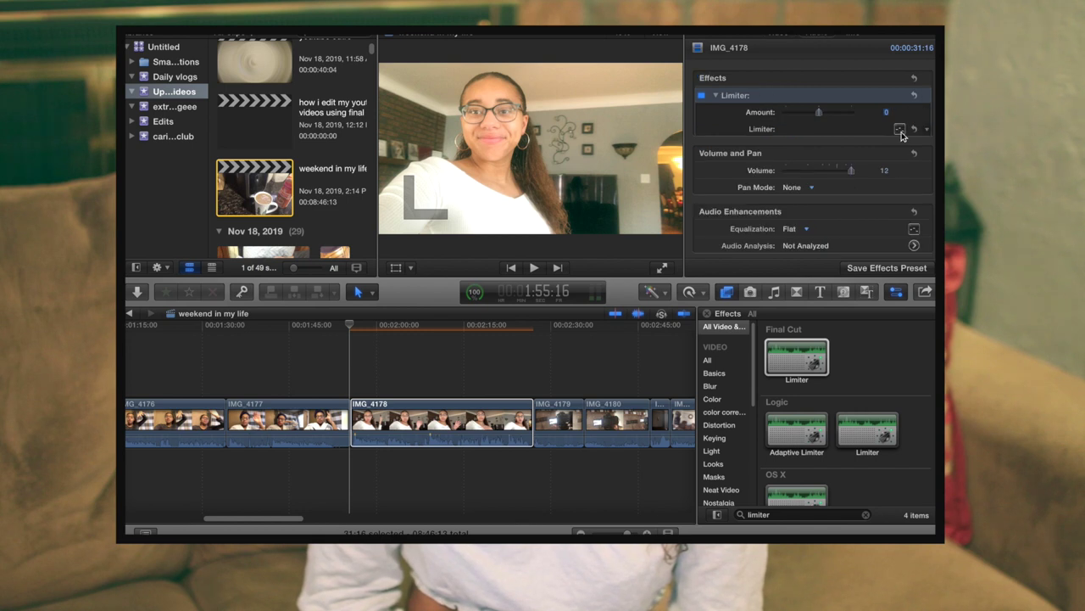
click(900, 130)
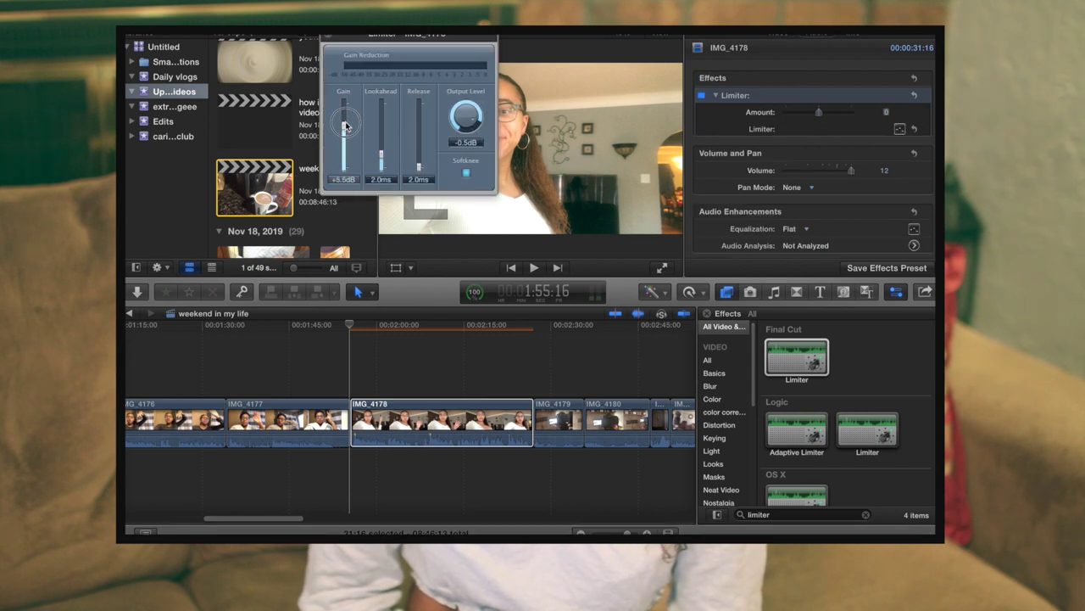
drag(346, 116, 345, 75)
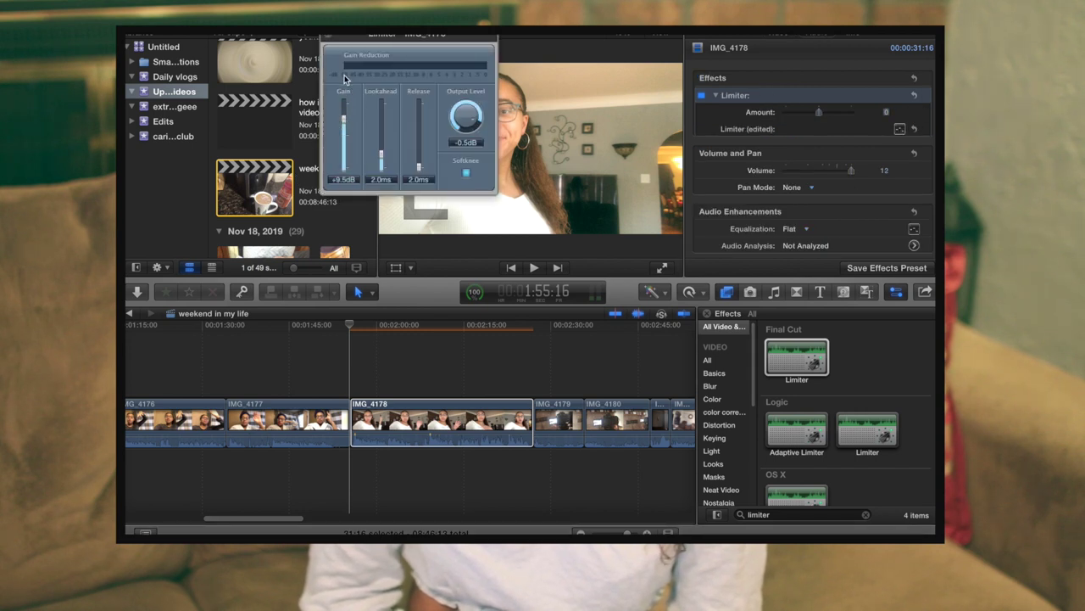
click(330, 37)
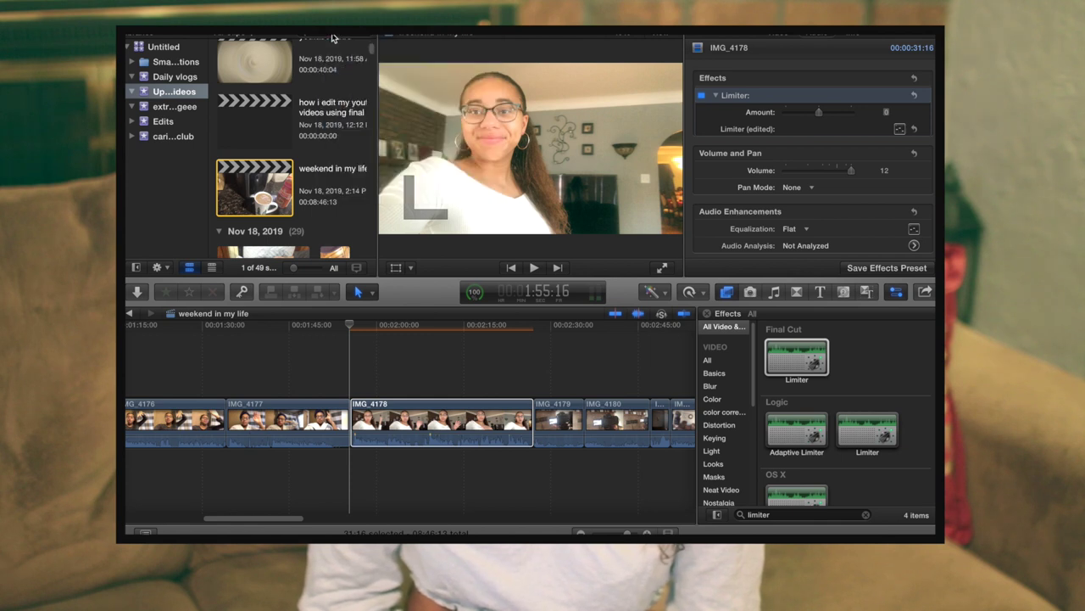
click(352, 414)
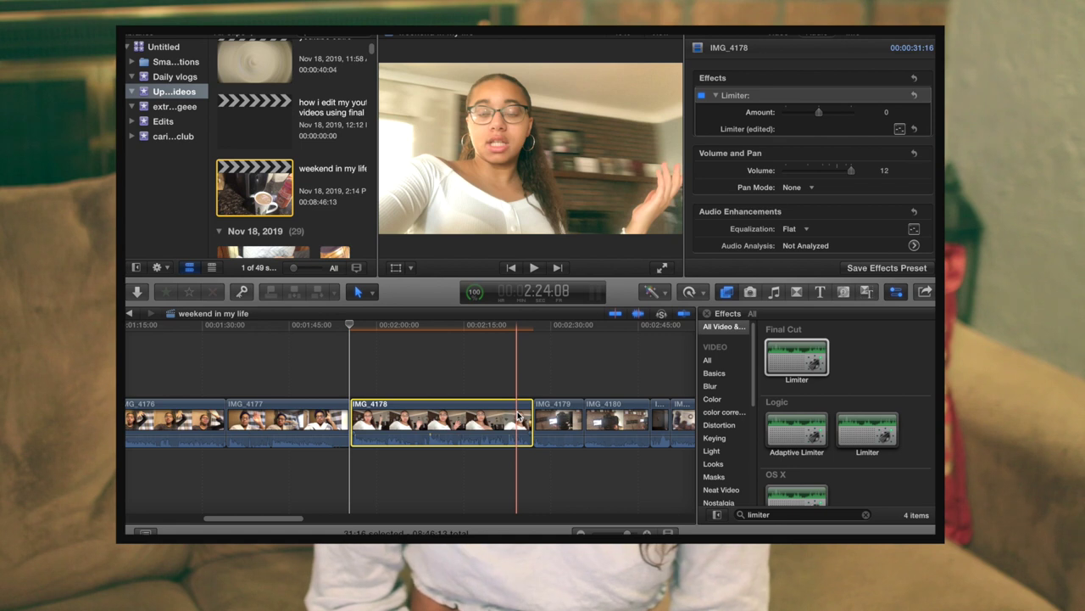
scroll(519, 417, right, 5)
scroll(519, 417, left, 3)
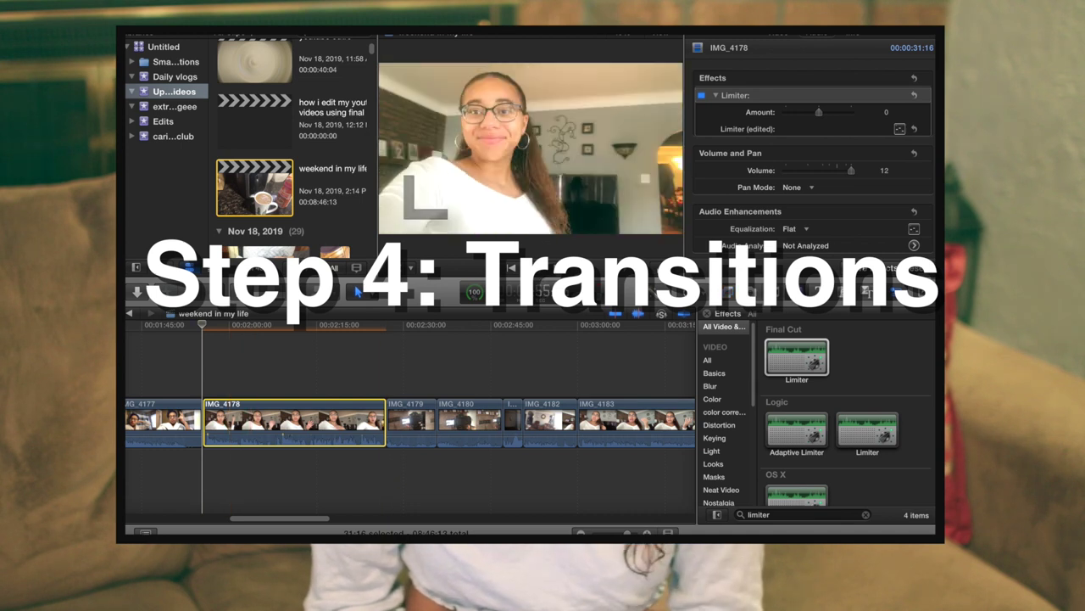
Step: Add a 3-frame Slide transition between IMG_4177 and IMG_4178
click(797, 292)
click(786, 517)
text(slide)
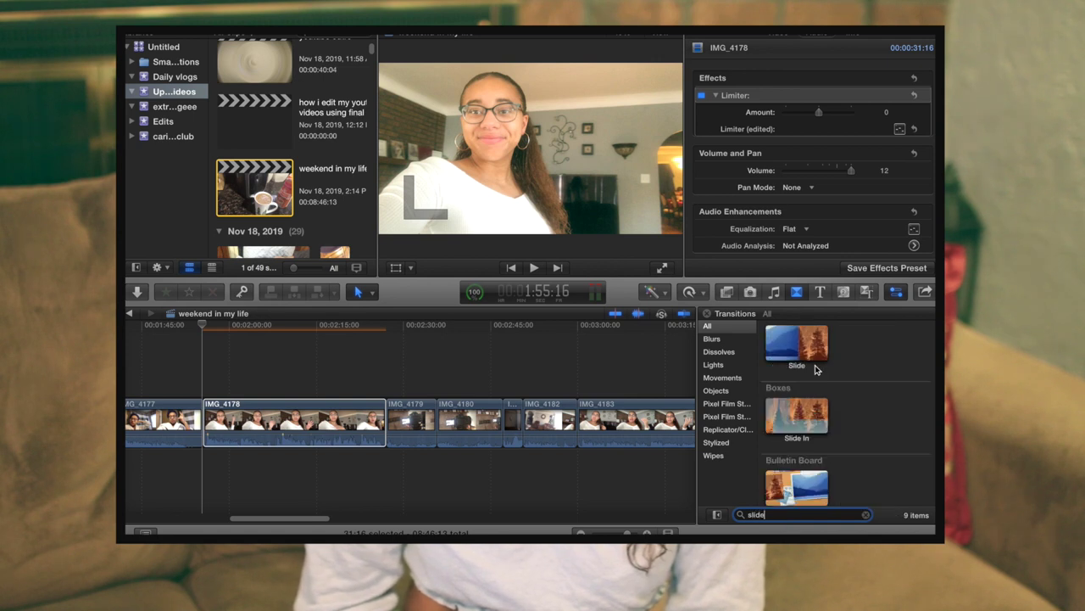
drag(797, 343, 206, 419)
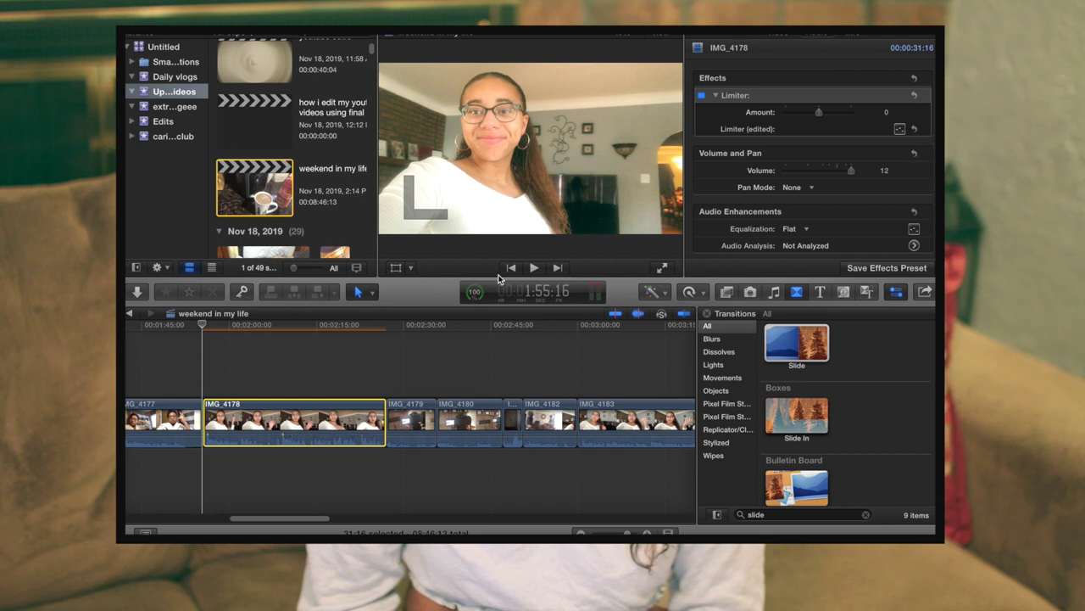
click(570, 224)
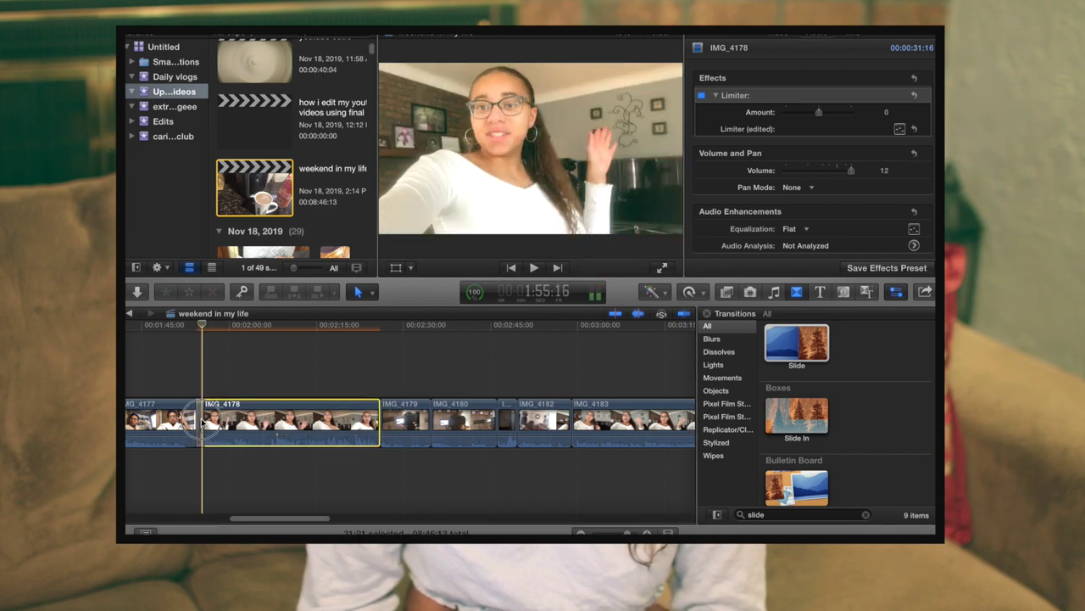
click(202, 424)
right_click(202, 424)
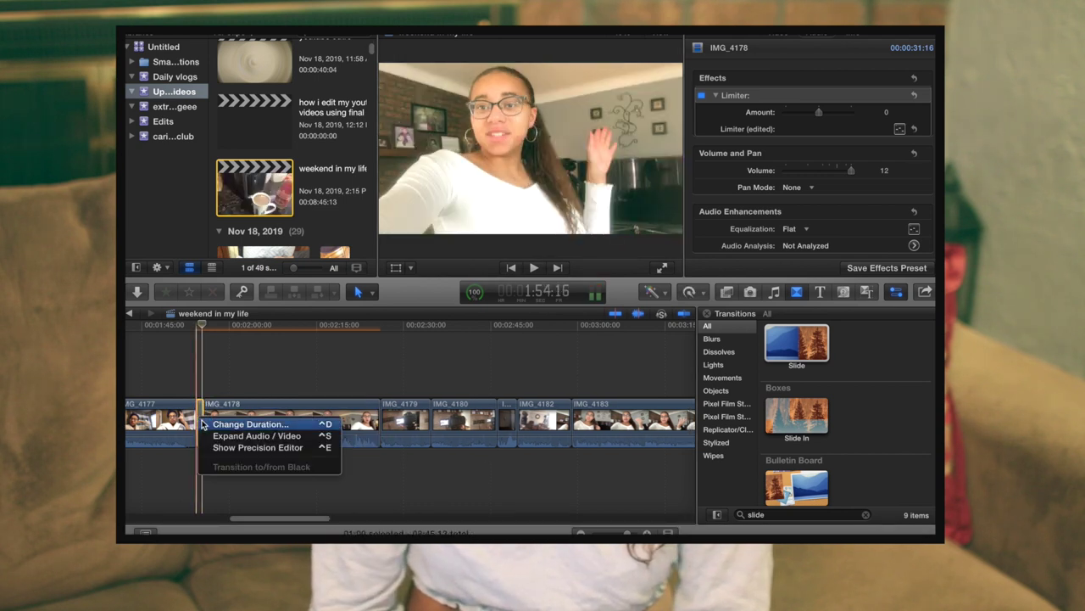
click(250, 424)
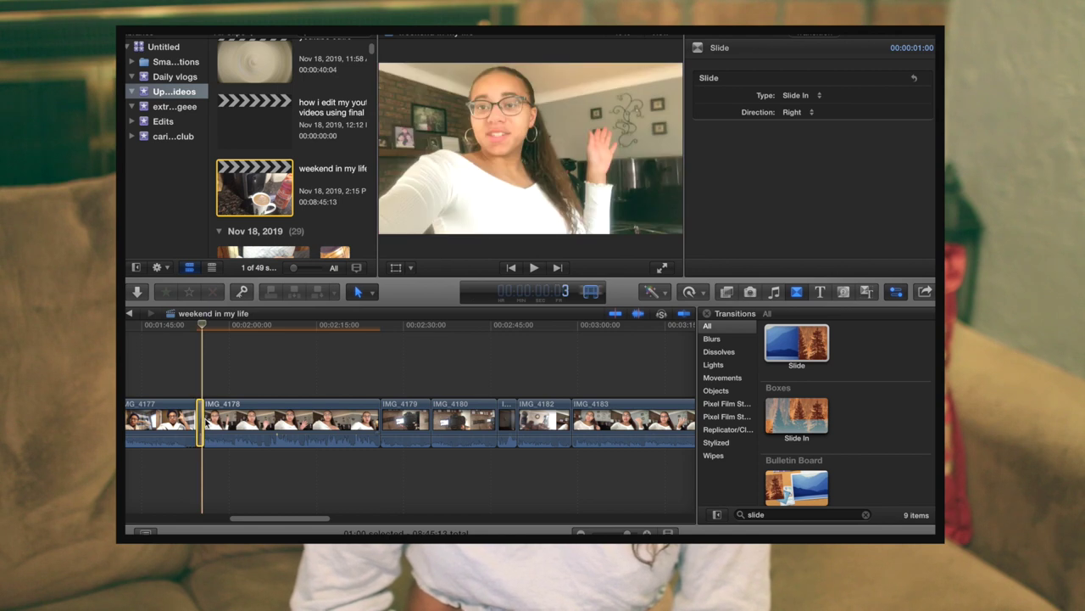
text(3)
key(Return)
click(199, 388)
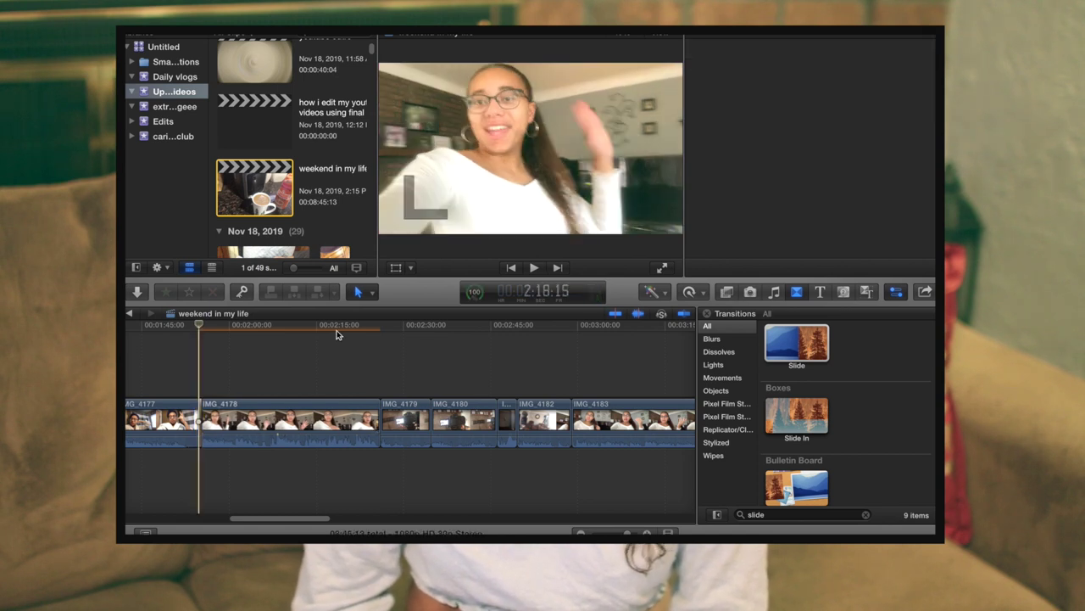
Step: Show the Music and Sound library with iTunes as the audio source
click(774, 292)
click(772, 327)
click(773, 334)
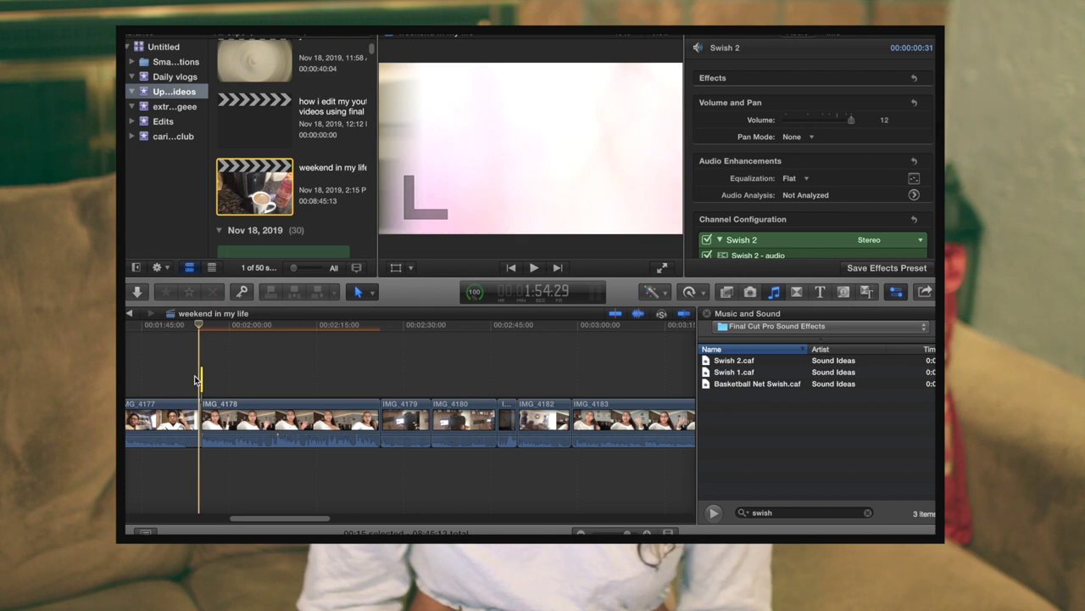
Step: Play back the timeline to check the Swish 2 sound at IMG_4178's start
key(space)
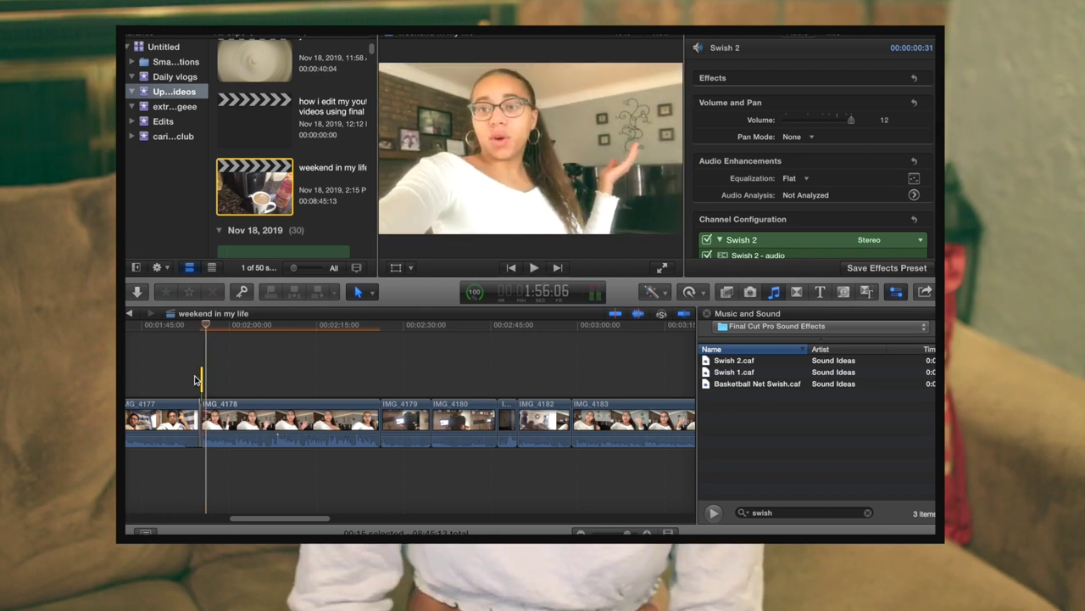
key(space)
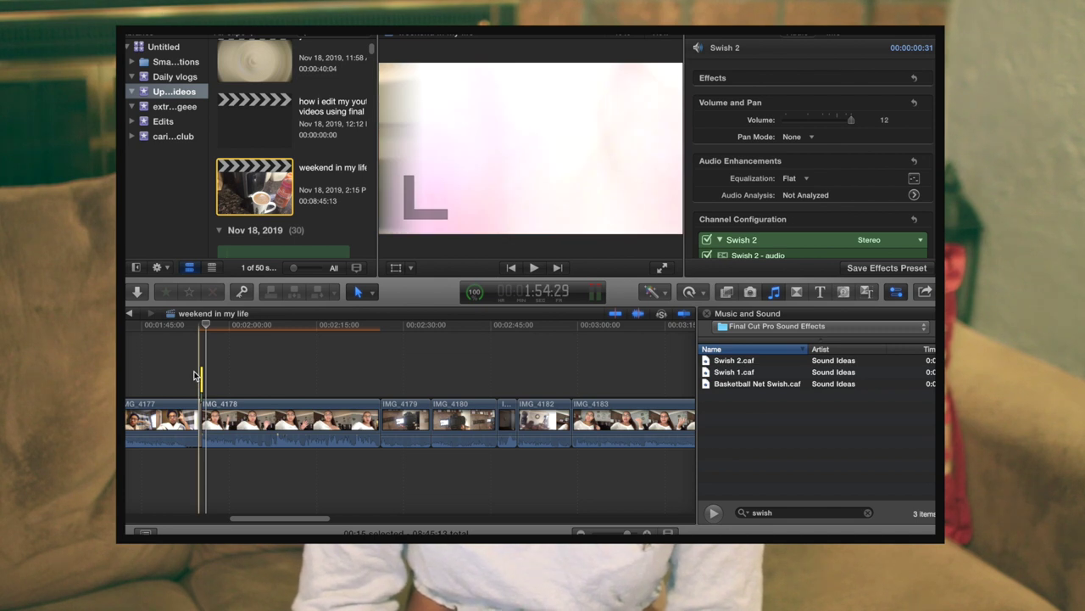
key(space)
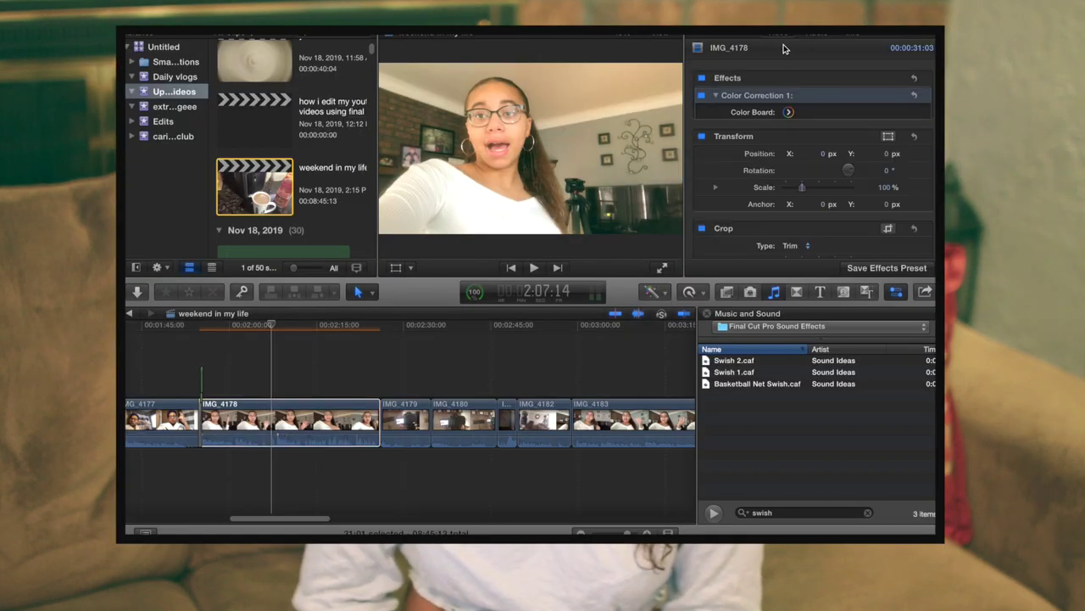
drag(803, 188, 795, 190)
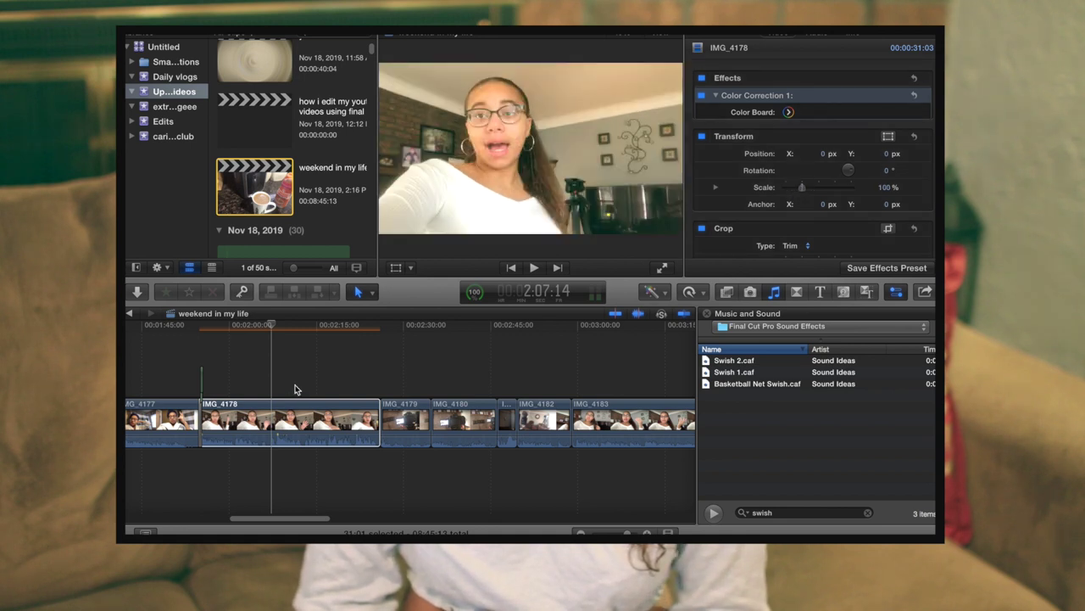
key(space)
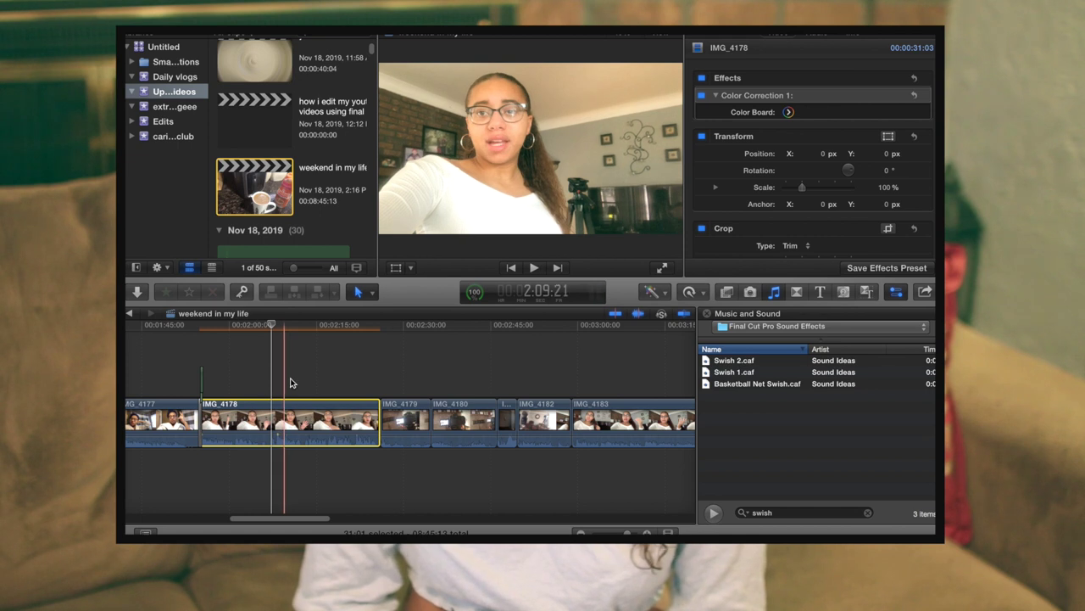
click(375, 480)
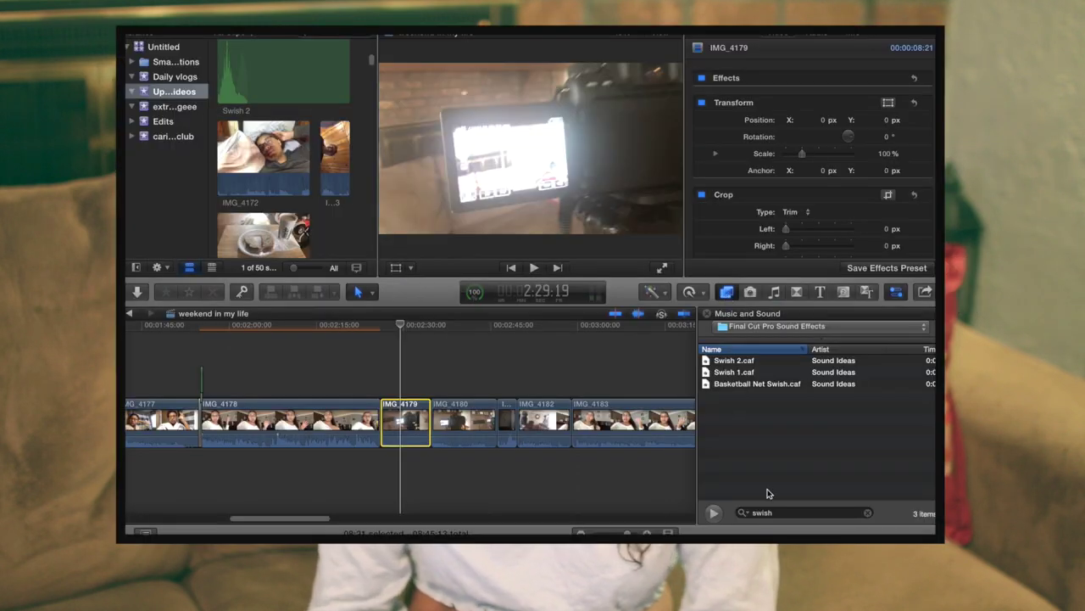
Step: Try the Frame effect on clip IMG_4179, then delete it
key(super+5)
click(765, 515)
text(frame)
drag(802, 342, 415, 422)
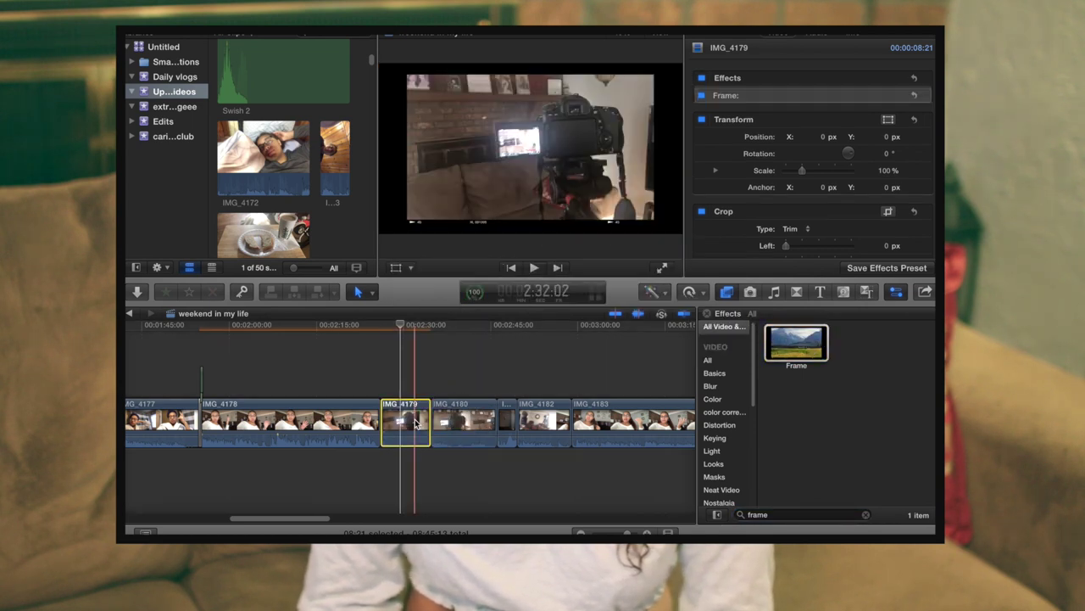
key(z)
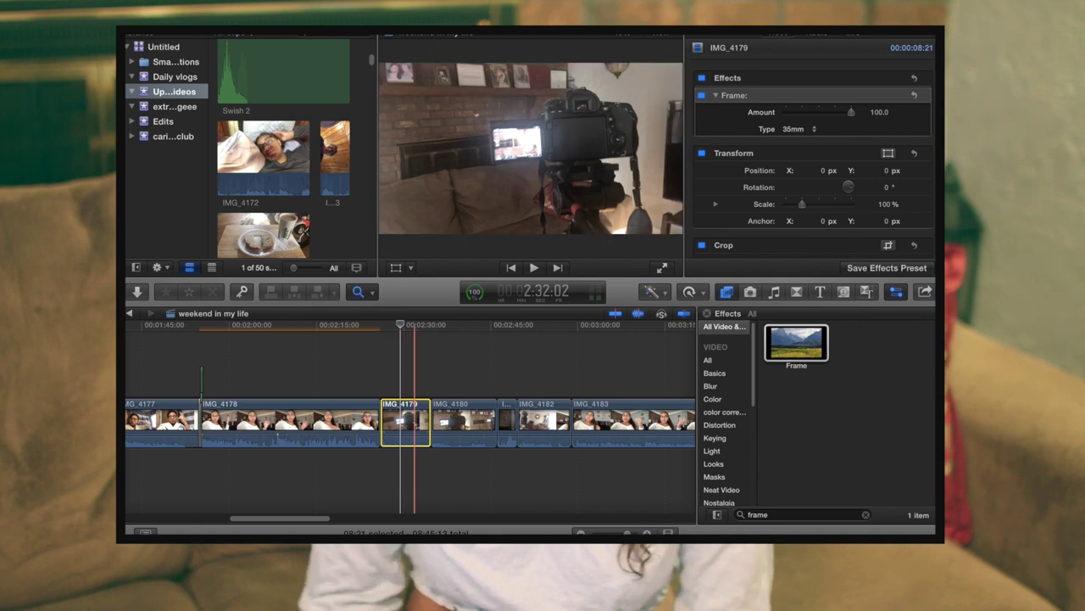
key(Delete)
Step: Try the SLR effect on clip IMG_4179, then undo it
click(776, 513)
text(slr)
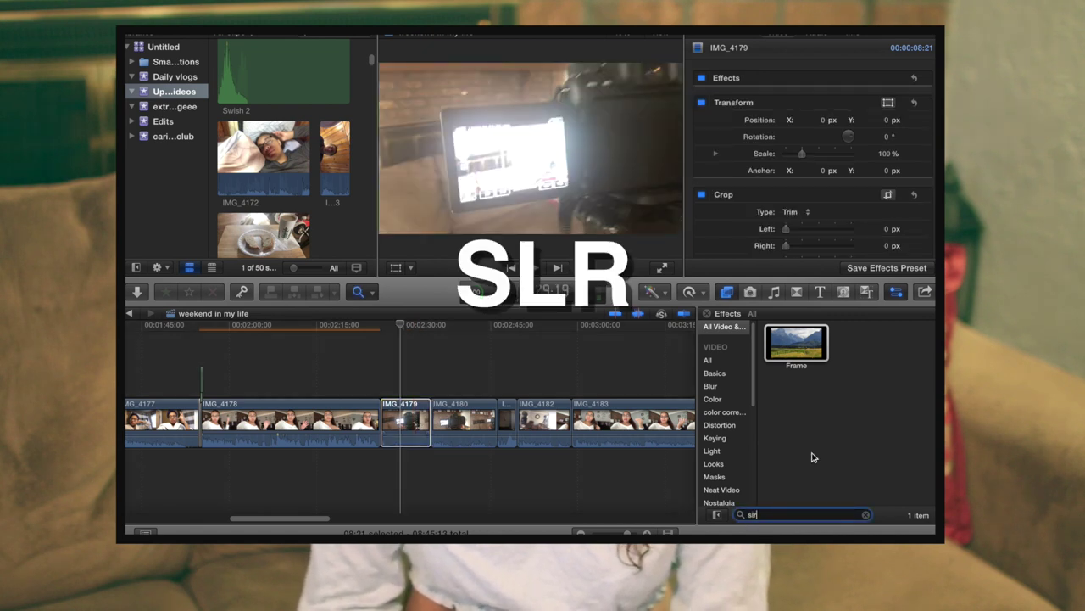
drag(796, 346, 404, 437)
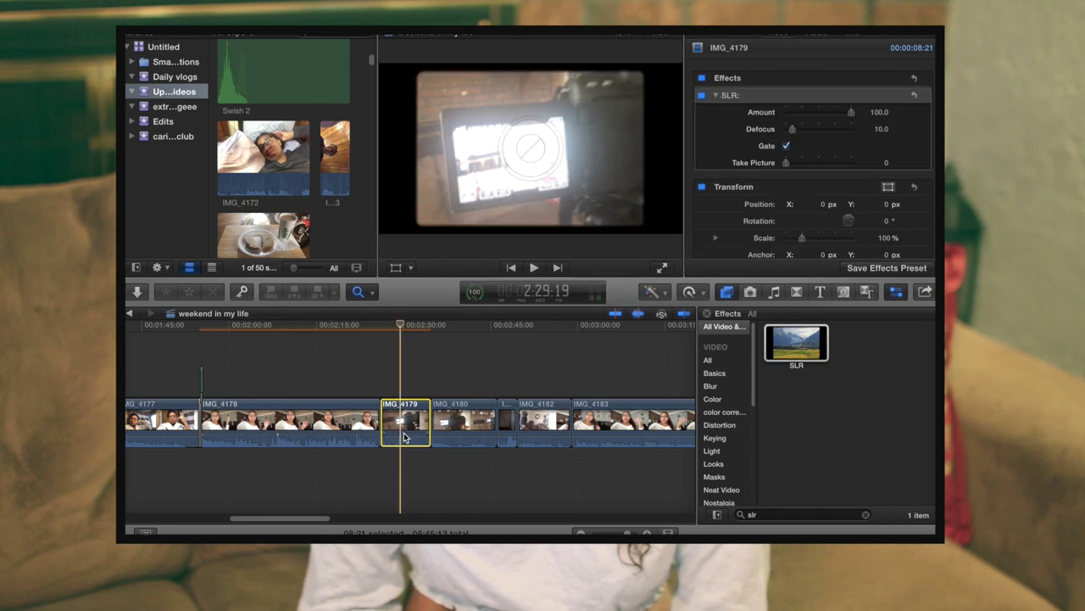
key(a)
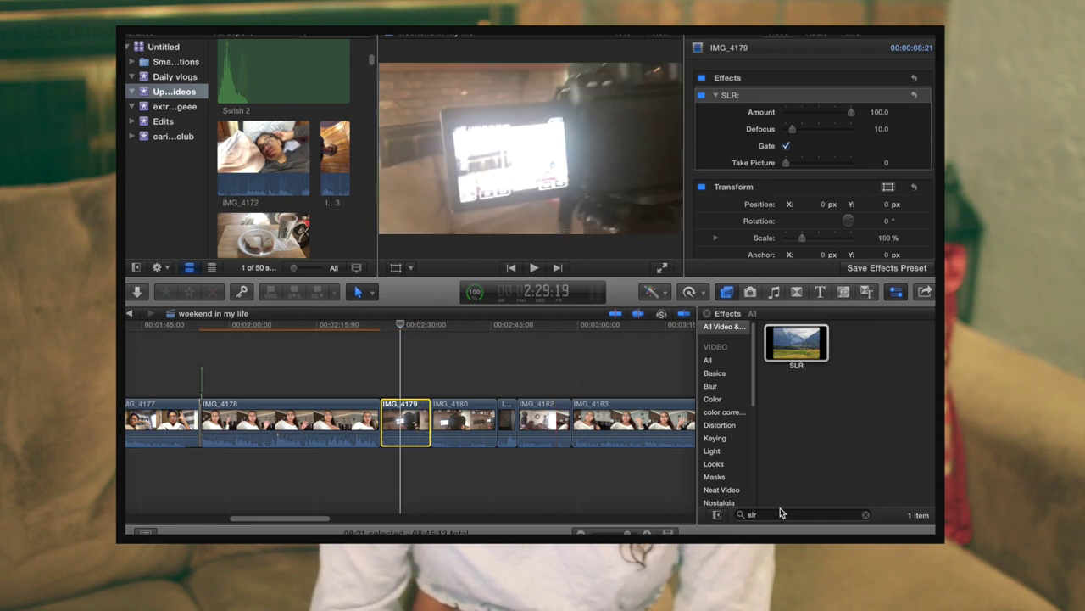
key(super+z)
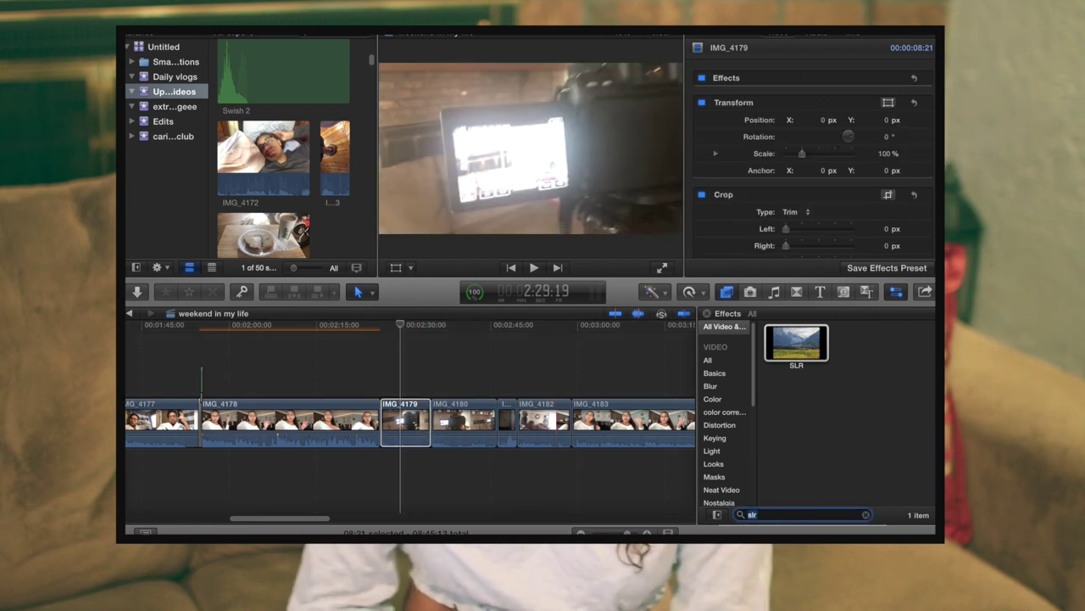
Step: Give clip IMG_4179 a white Simple Border with width 38
text(bor)
drag(797, 343, 405, 417)
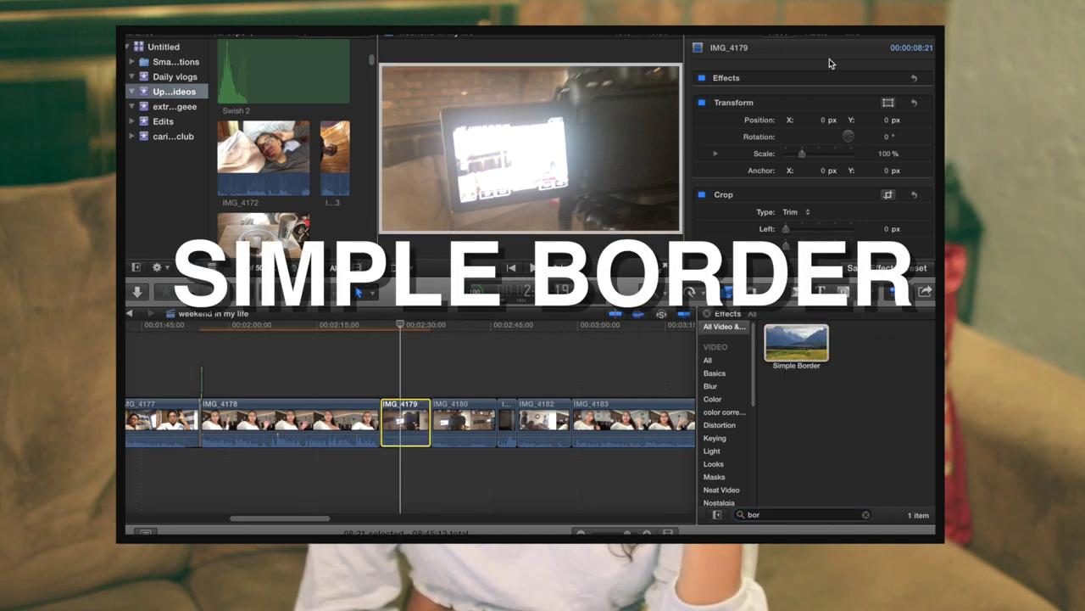
drag(800, 113, 811, 115)
click(810, 129)
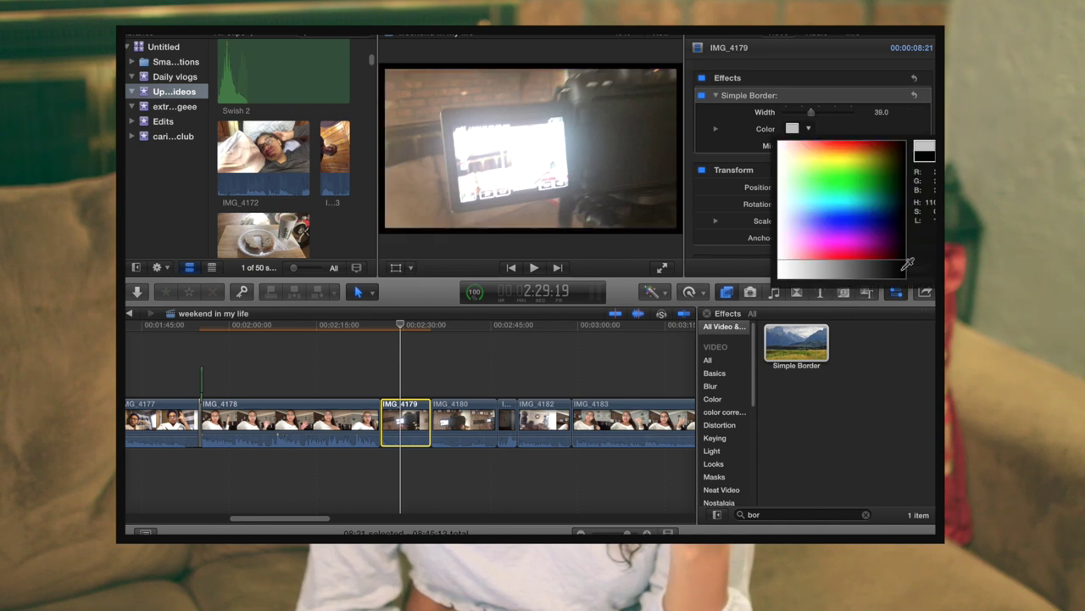
drag(814, 161, 819, 111)
click(838, 125)
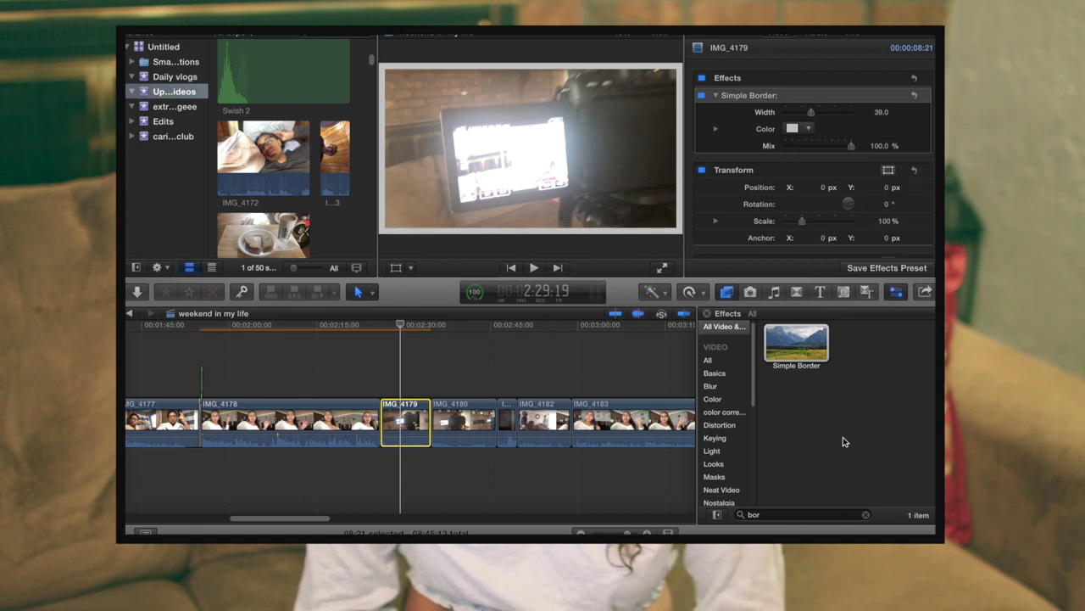
click(812, 514)
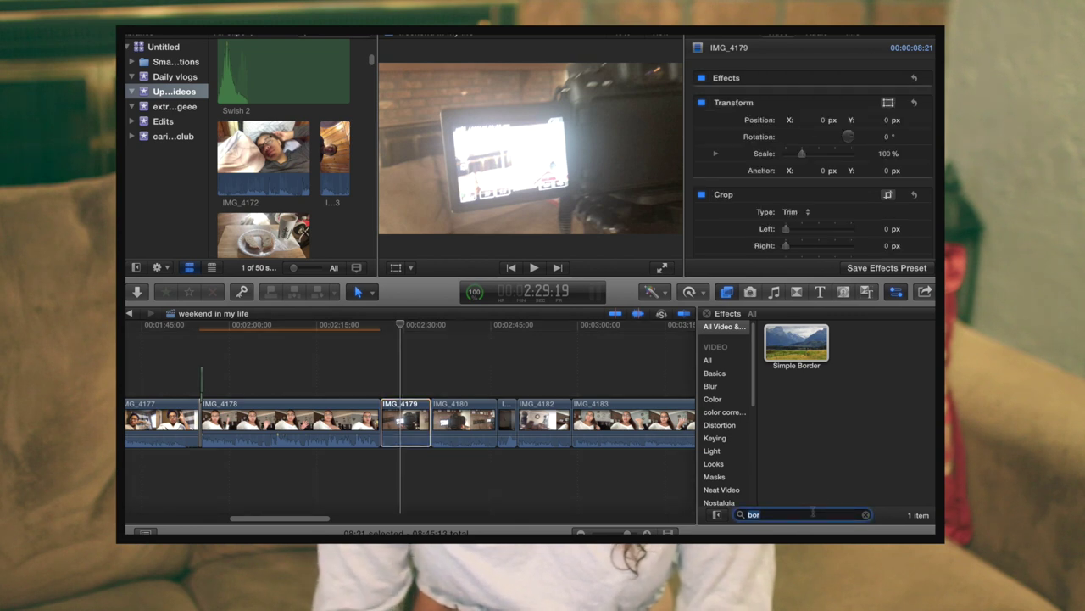
Step: Try a Letterbox with larger border size on IMG_4179, undo it, and clear the effects search
key(BackSpace)
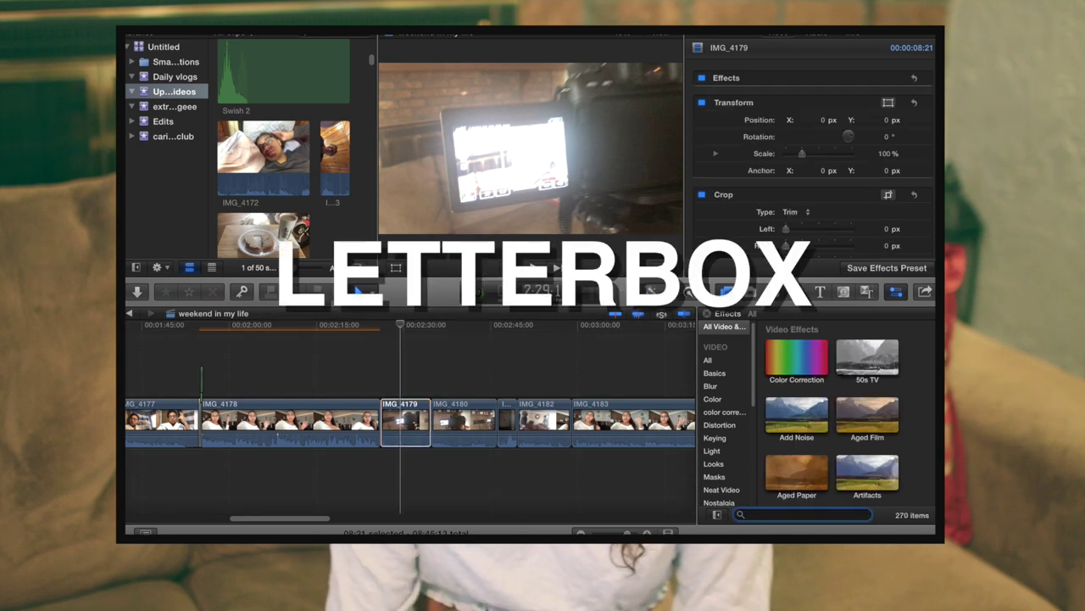
text(;)
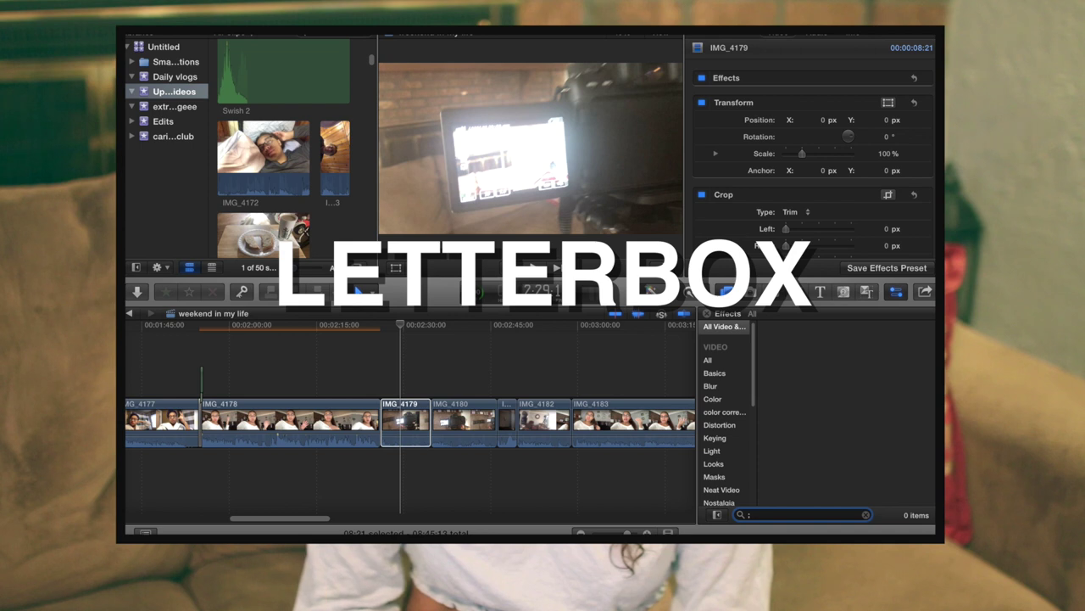
key(BackSpace)
text(lett)
drag(795, 349, 411, 428)
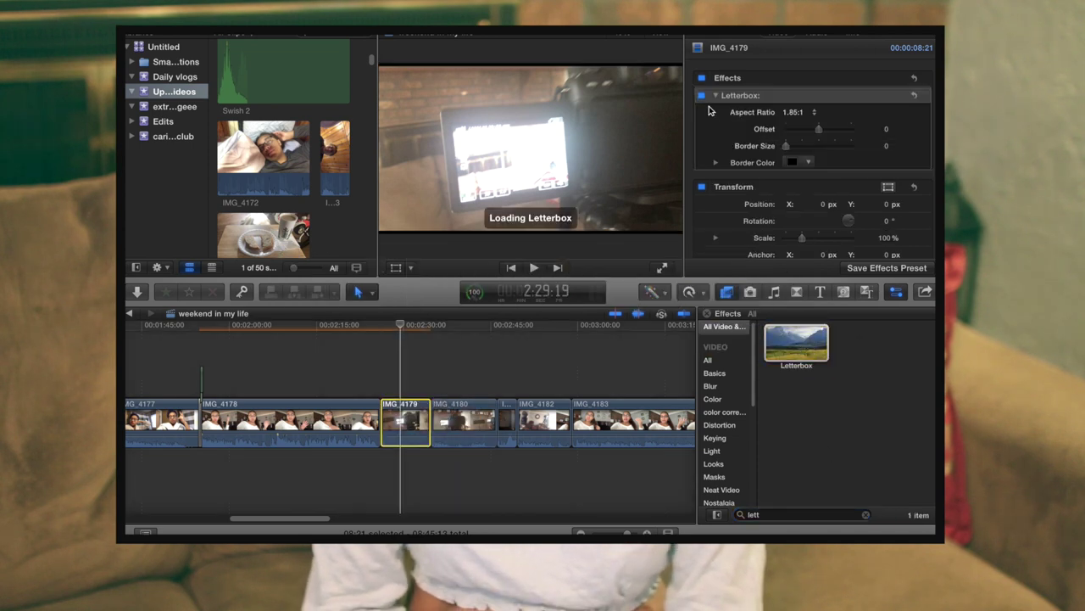
drag(786, 145, 828, 158)
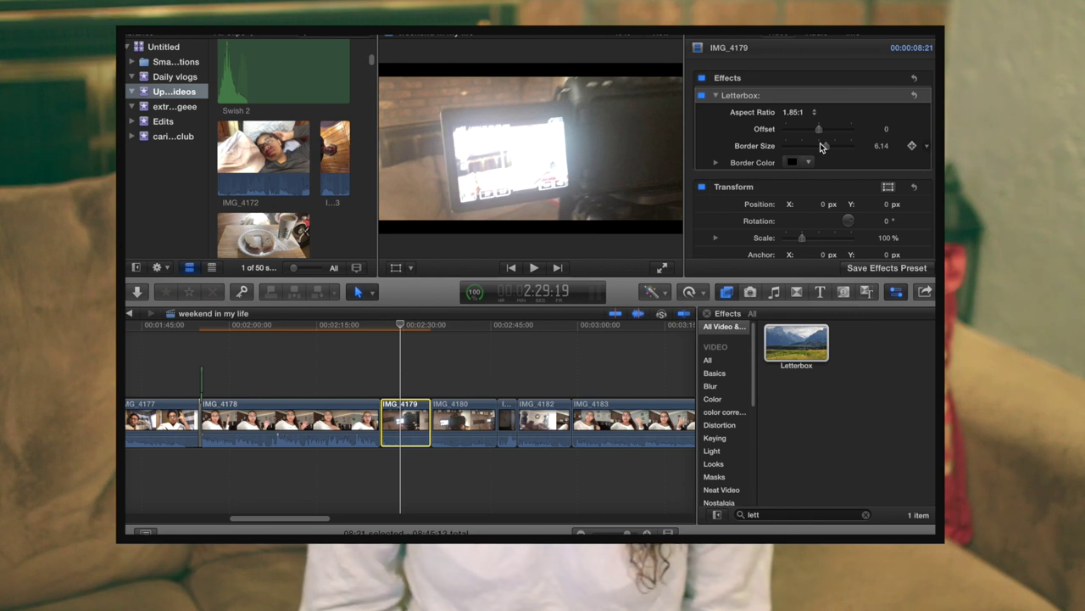
key(super+z)
key(super+z)
double_click(777, 514)
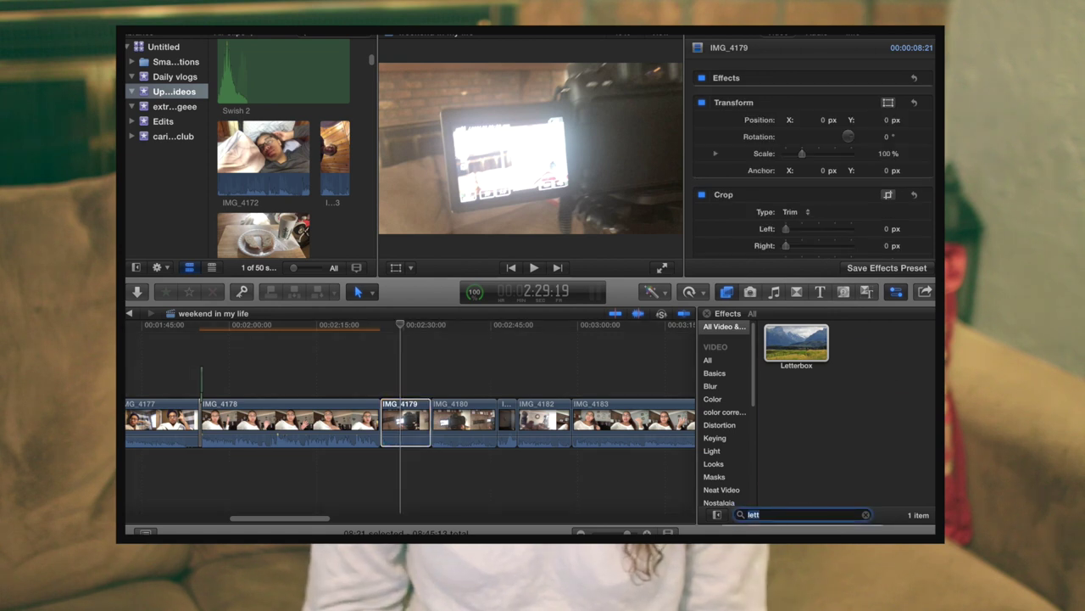
key(BackSpace)
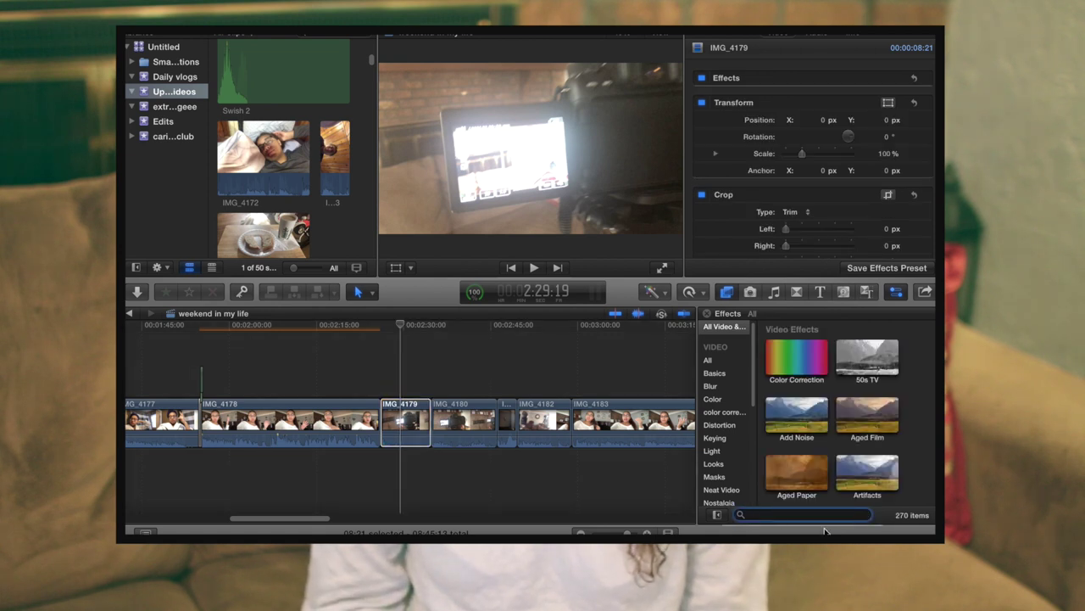
Step: Try Aged Film on IMG_4179, undo it, and apply Artifacts to the clip instead
drag(872, 426, 426, 436)
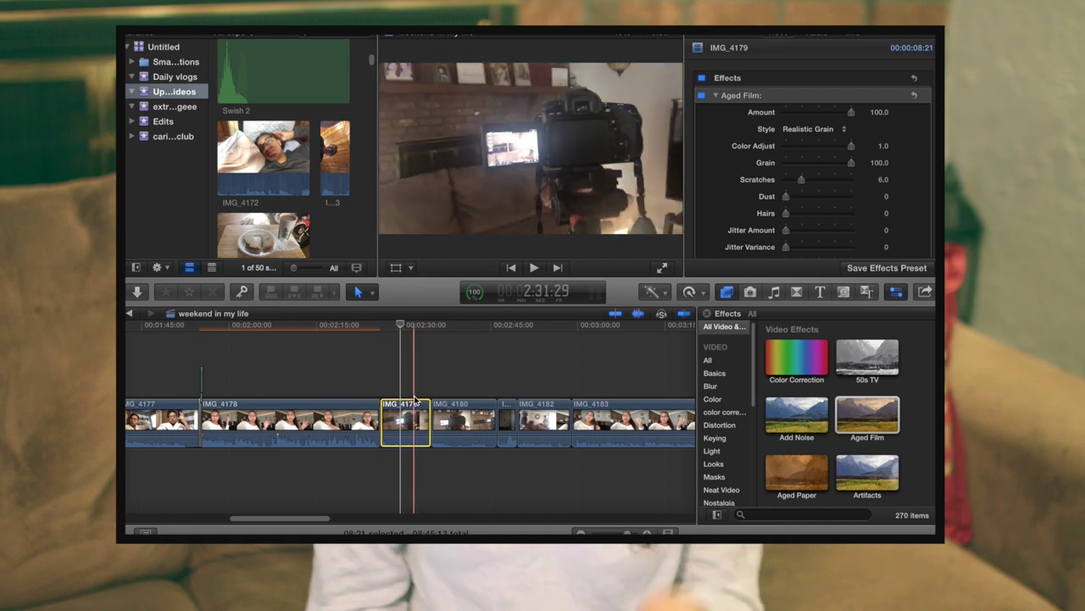
key(super+z)
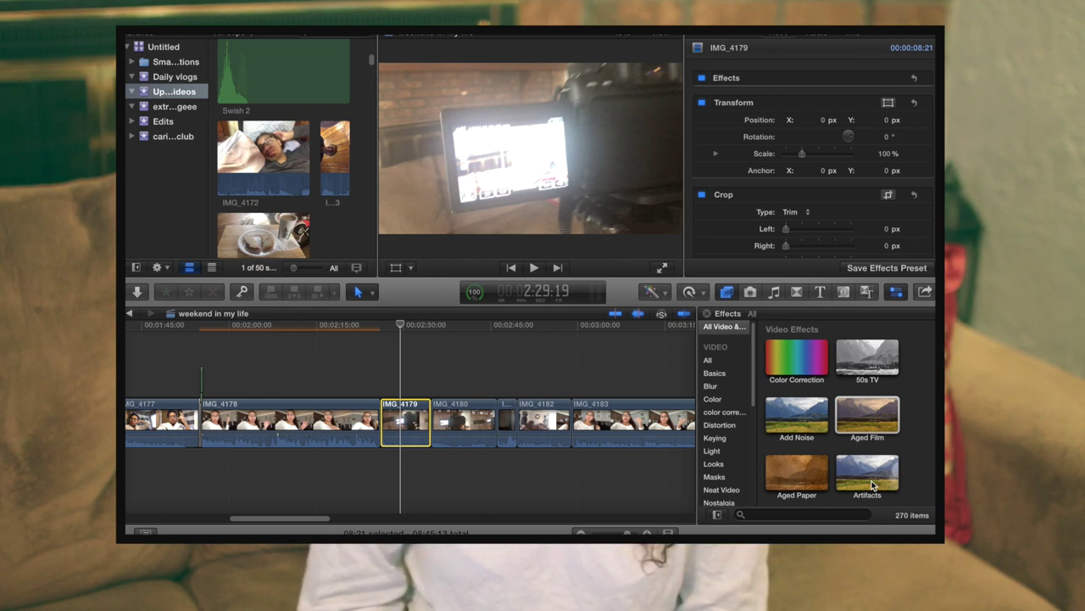
drag(872, 485, 409, 414)
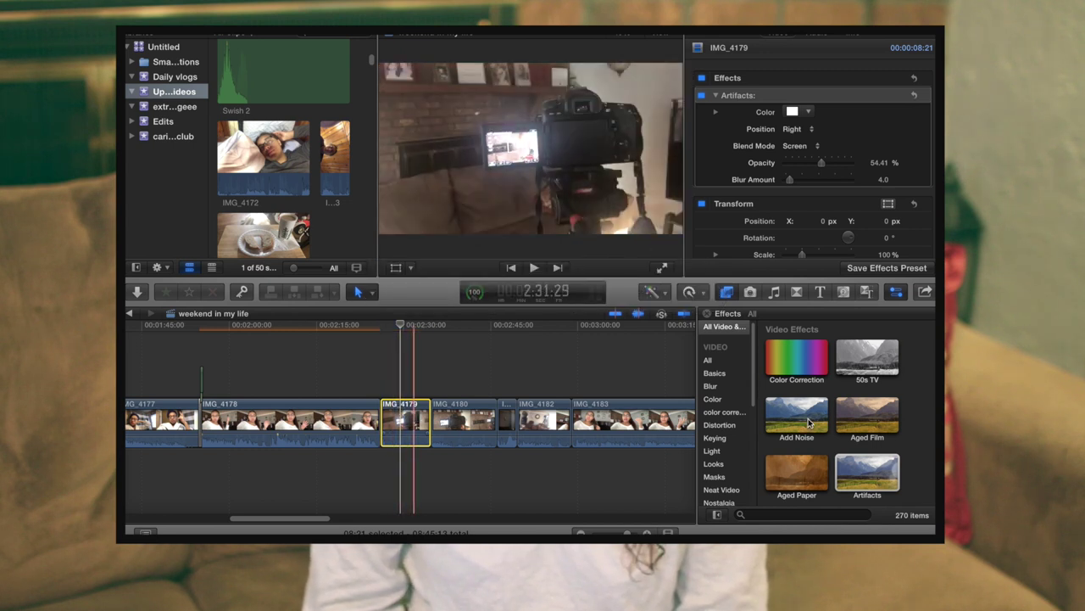
Step: Remove Artifacts from IMG_4179 and apply the Camcorder effect found by searching 'cam'
key(super+z)
scroll(823, 428, down, 3)
scroll(829, 432, down, 10)
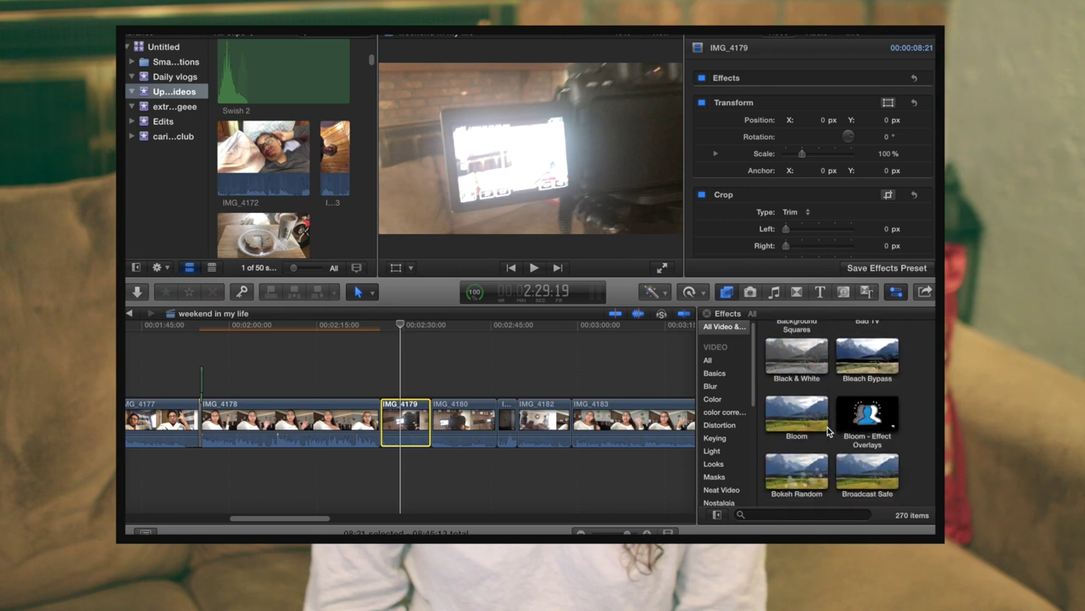
scroll(829, 432, down, 2)
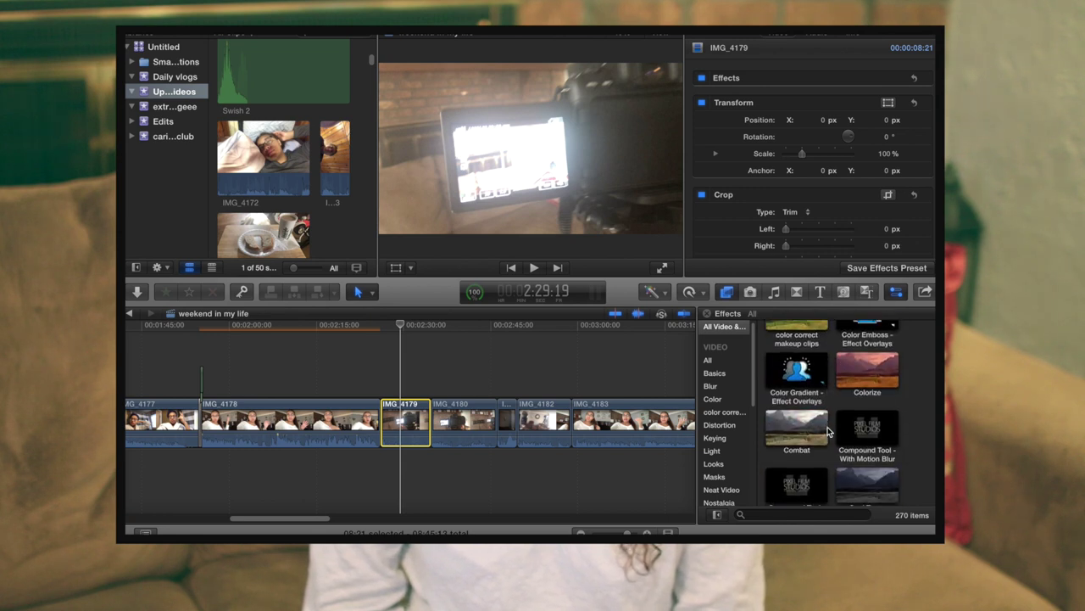
scroll(830, 433, down, 8)
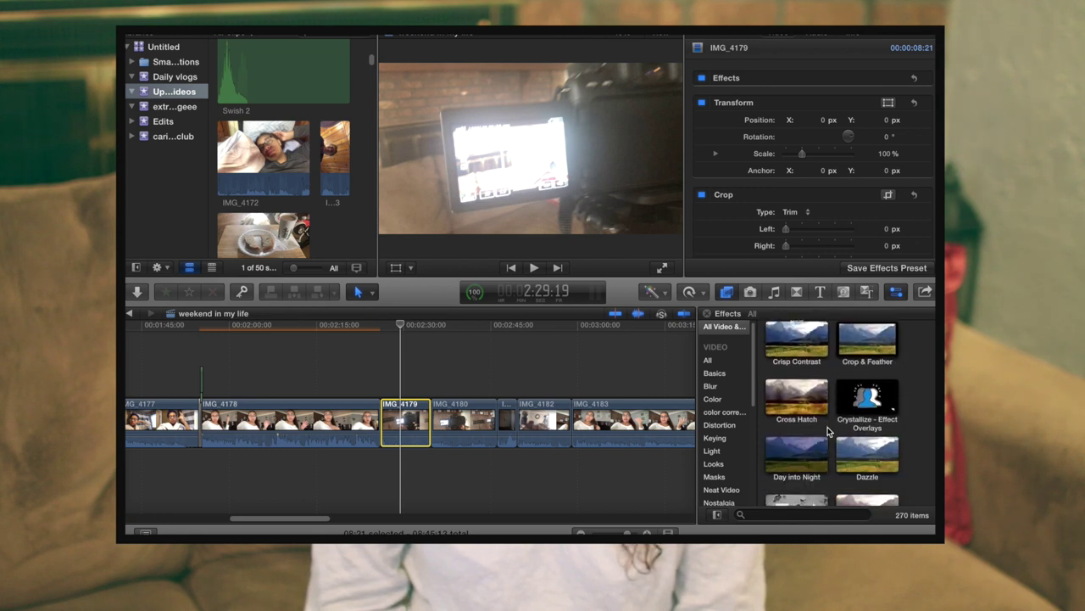
scroll(829, 432, down, 4)
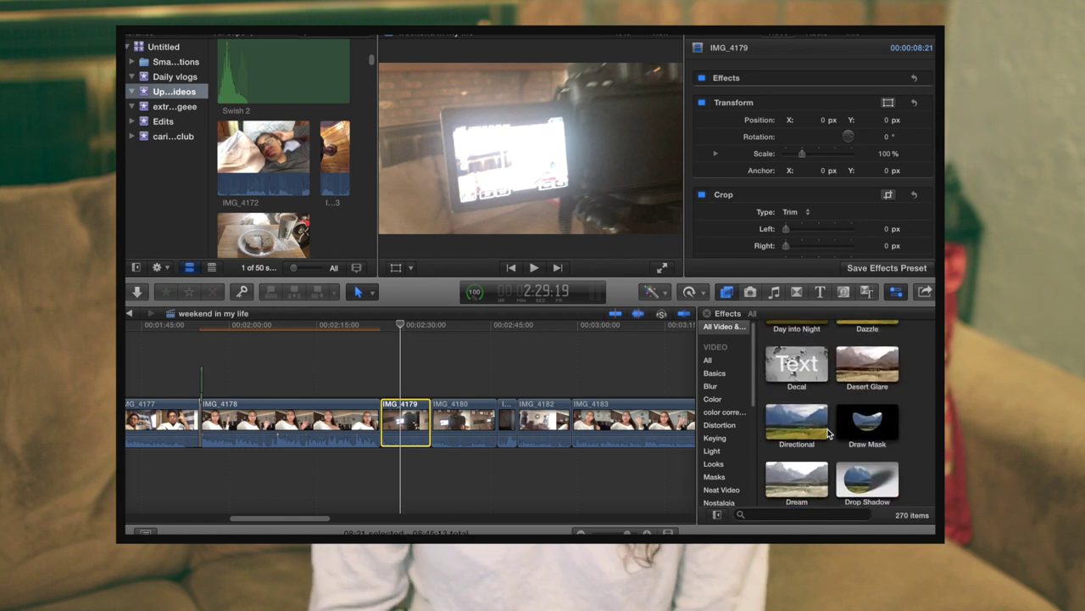
click(804, 515)
text(cam)
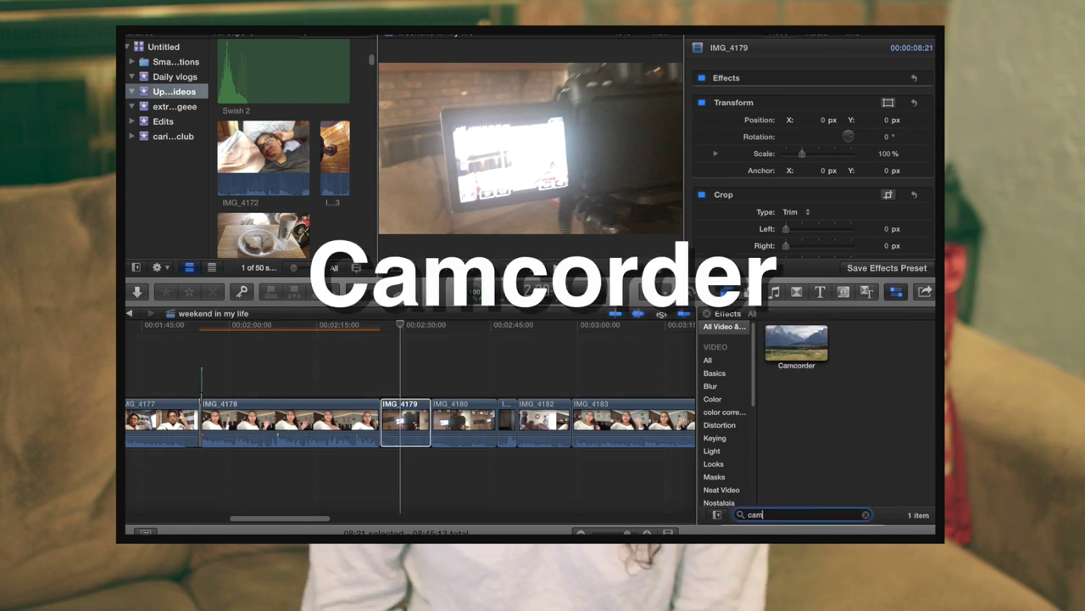
drag(819, 340, 389, 409)
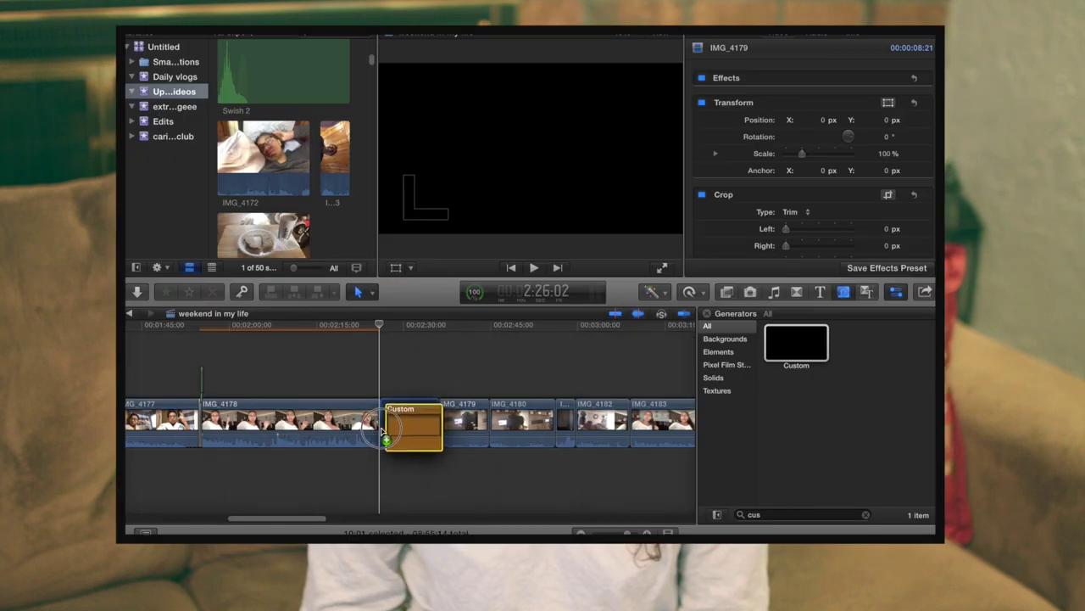
Step: Insert the black Custom generator at the playhead before IMG_4179, then browse the Titles and Generators libraries
drag(382, 430, 382, 433)
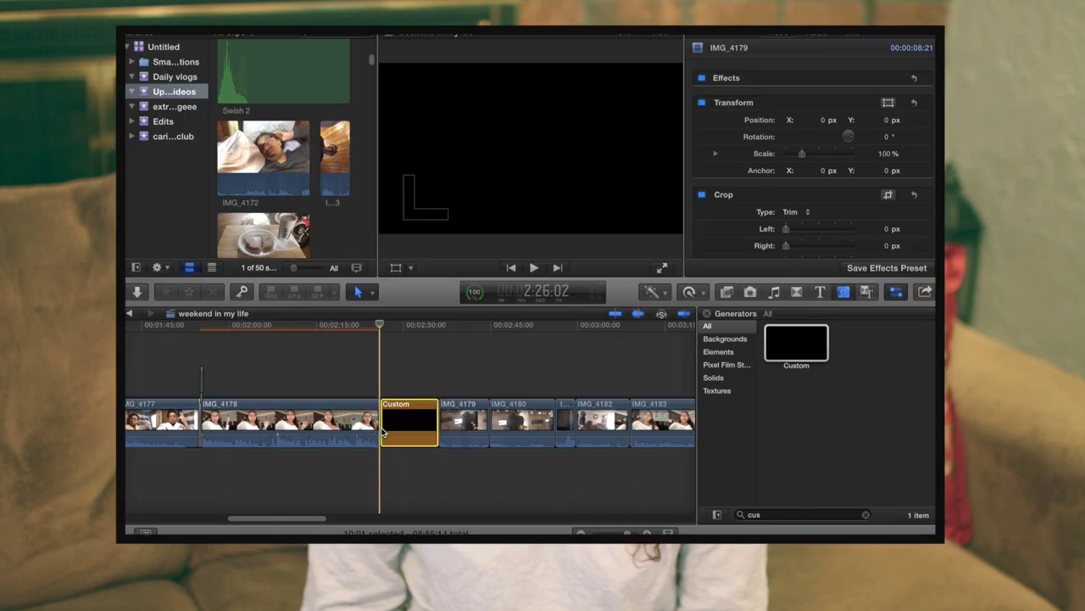
click(820, 295)
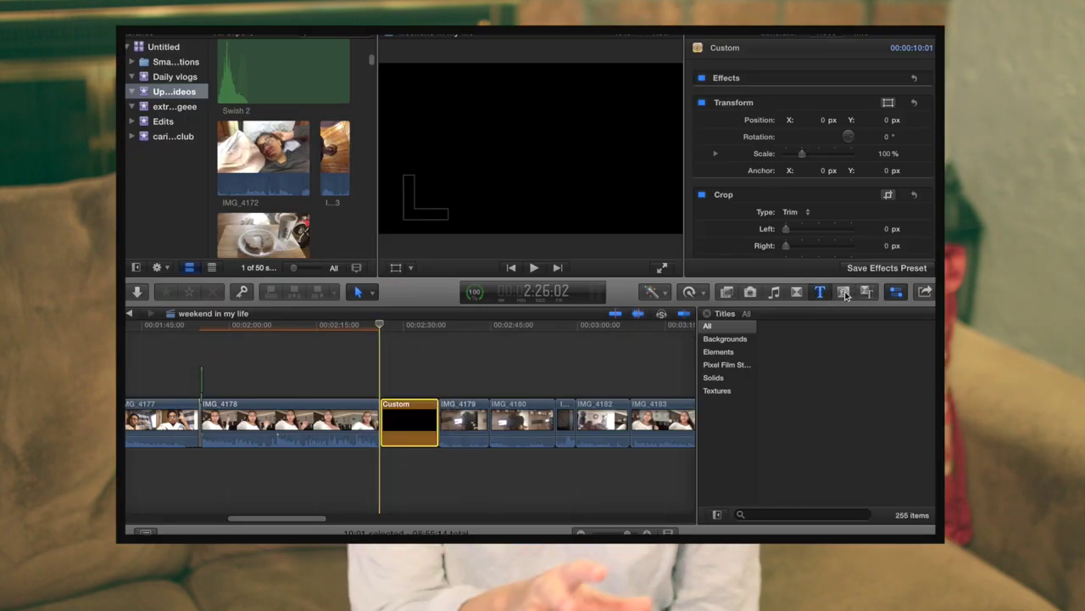
click(844, 292)
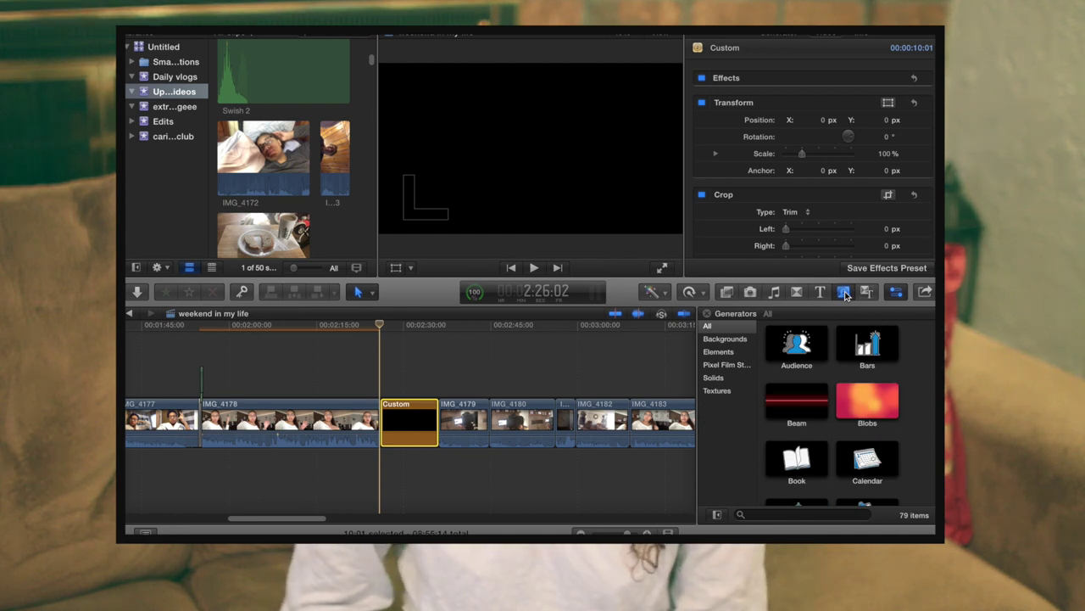
scroll(834, 369, down, 5)
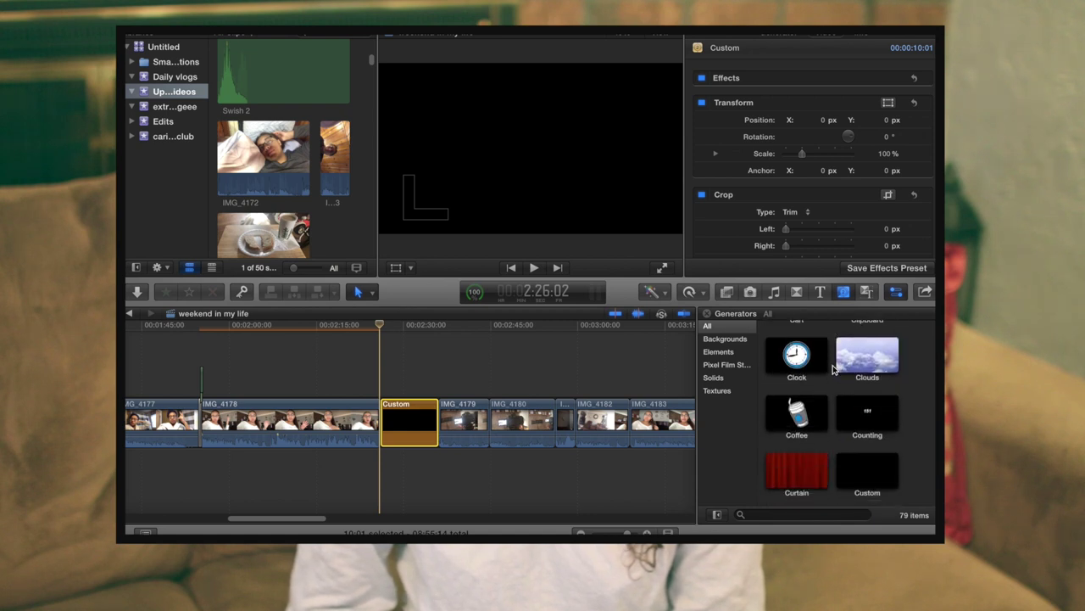
scroll(834, 369, down, 6)
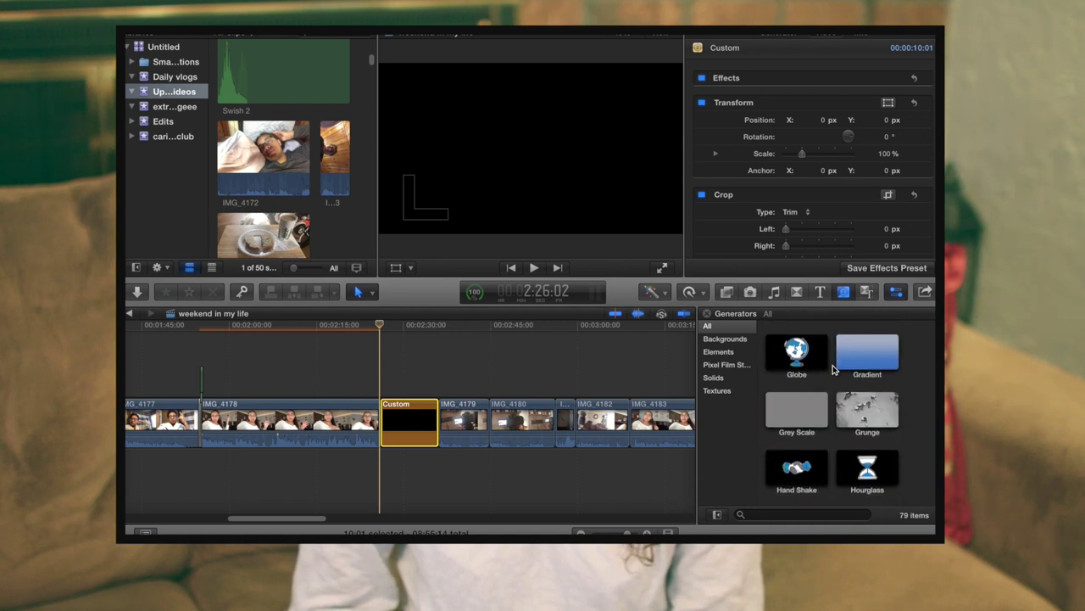
scroll(834, 369, up, 4)
scroll(834, 369, up, 8)
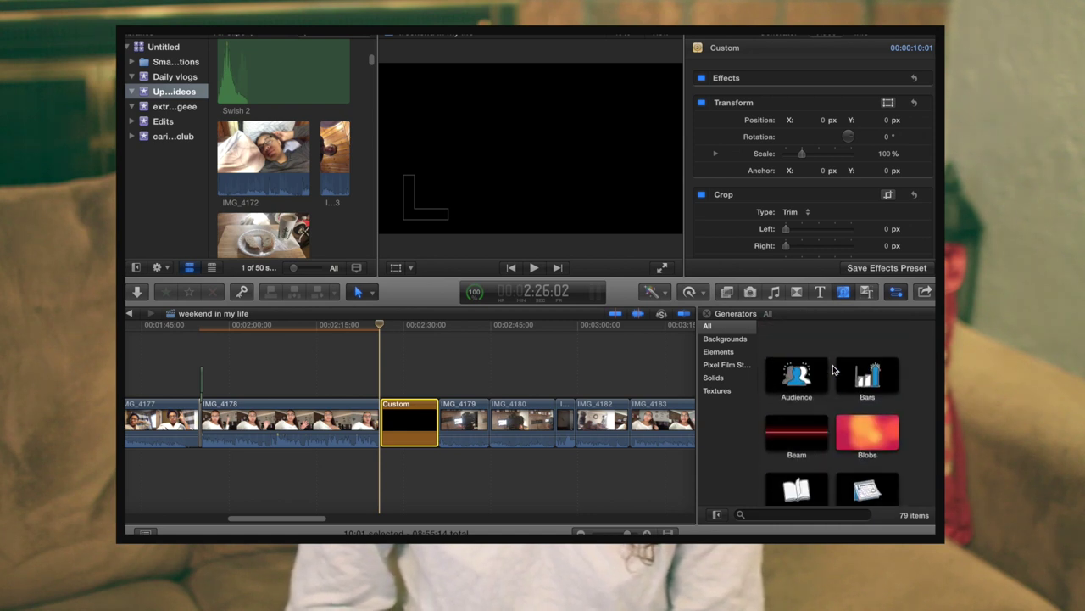
Step: Search titles for 'cus' and place the Custom title over the black clip
click(820, 292)
click(763, 514)
text(cus)
drag(796, 343, 397, 370)
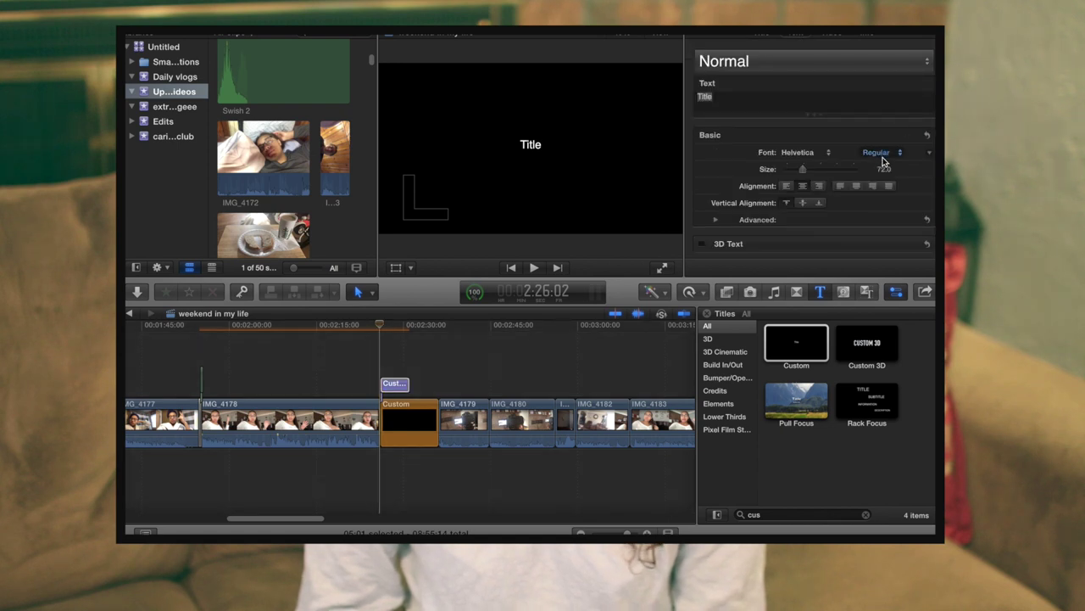
Step: Set the title to Helvetica Bold at size 143 and delete its default text
click(882, 152)
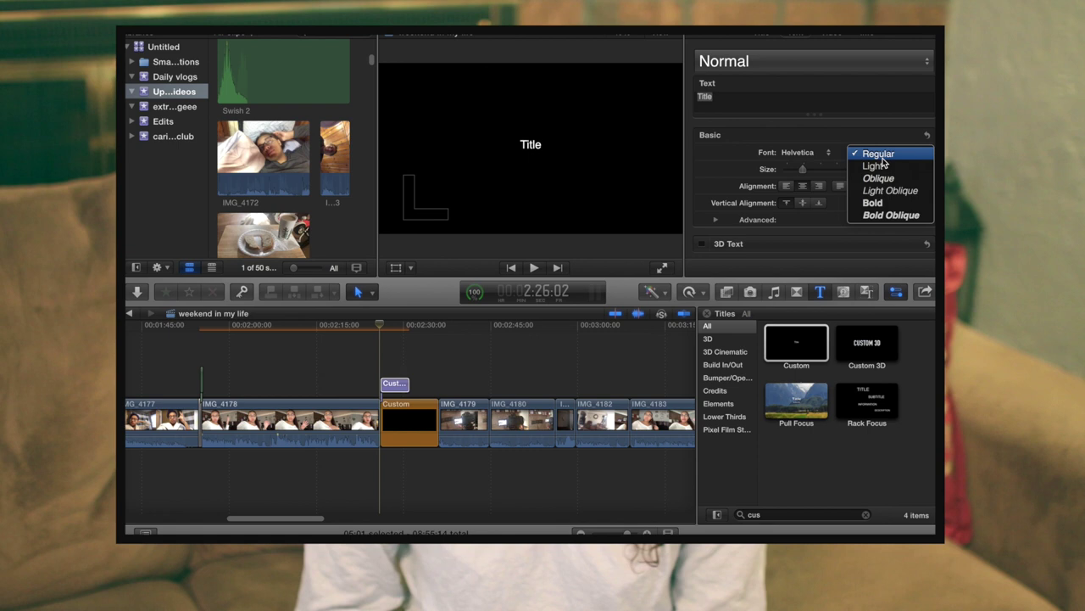
click(892, 216)
drag(810, 170, 819, 171)
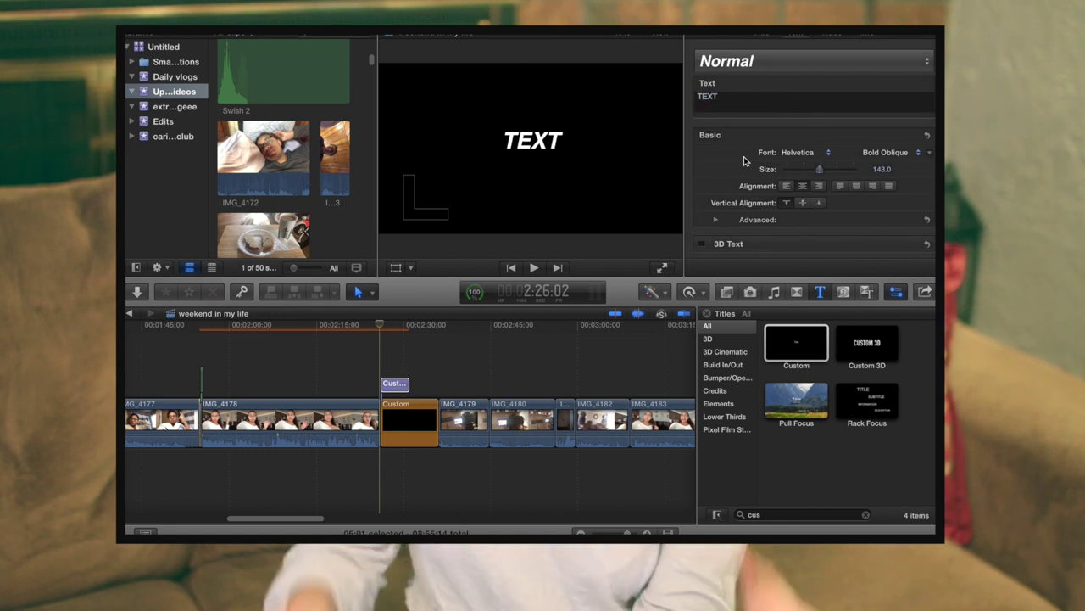
key(BackSpace)
key(BackSpace)
key(BackSpace)
key(BackSpace)
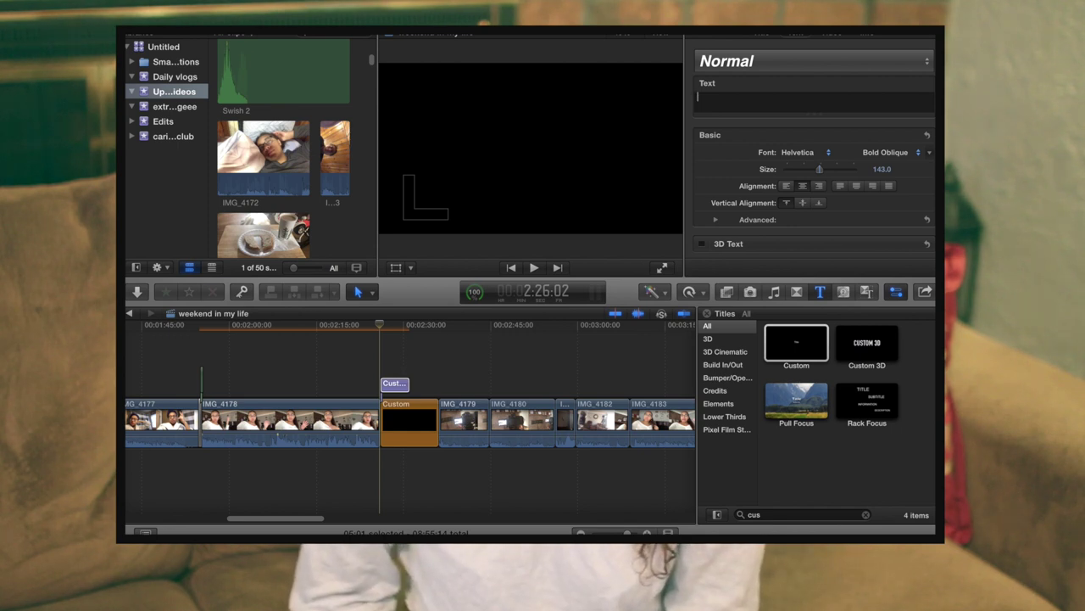
click(895, 153)
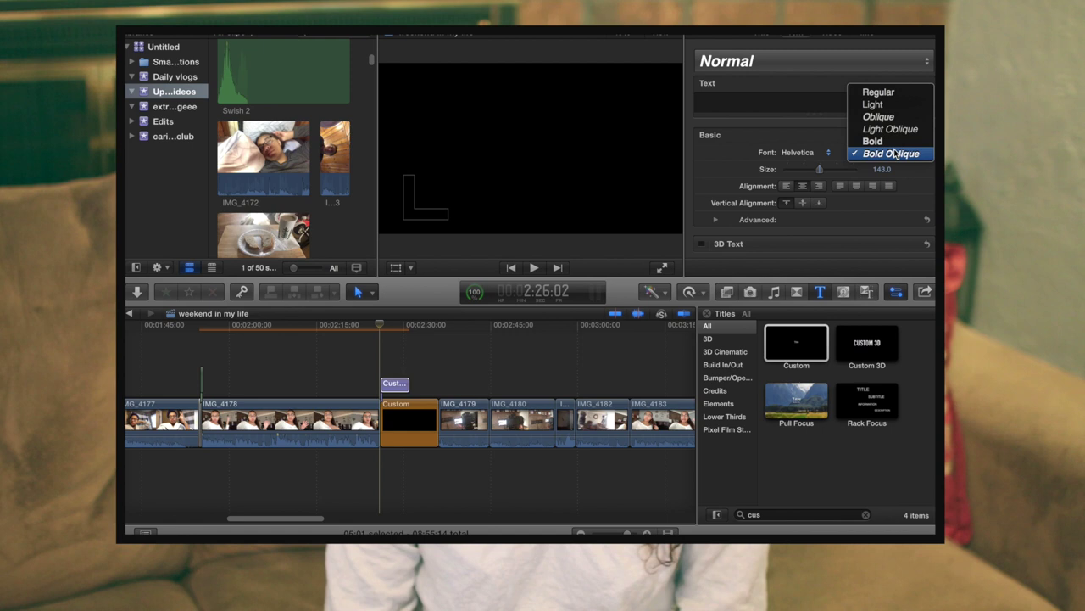
click(894, 144)
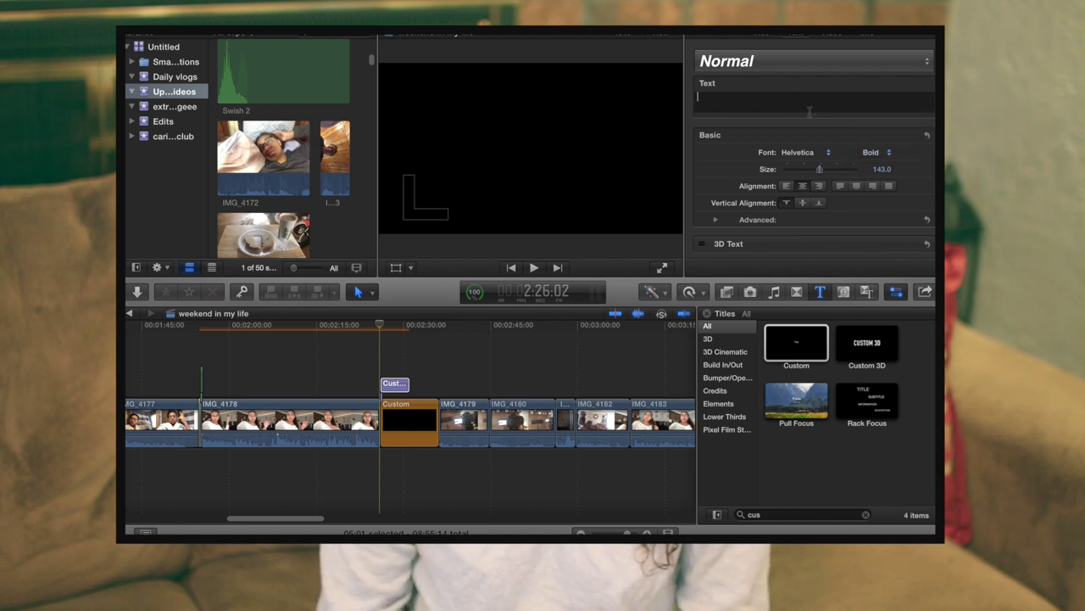
Step: Type trial words such as 'thus is myrcedes' in the Text field, then clear them all
text(xt)
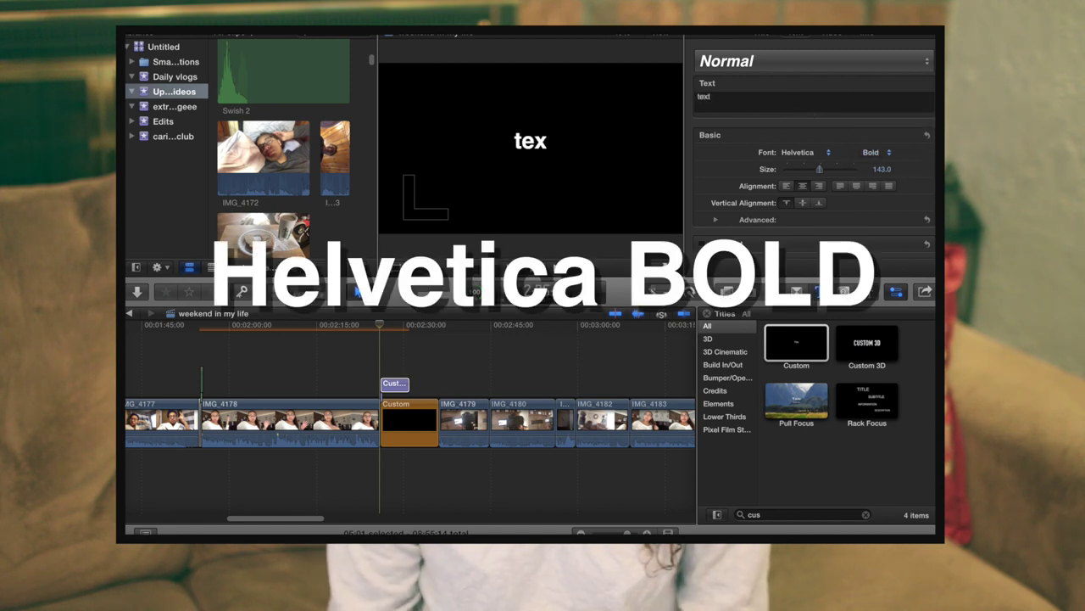
text(yyyyy)
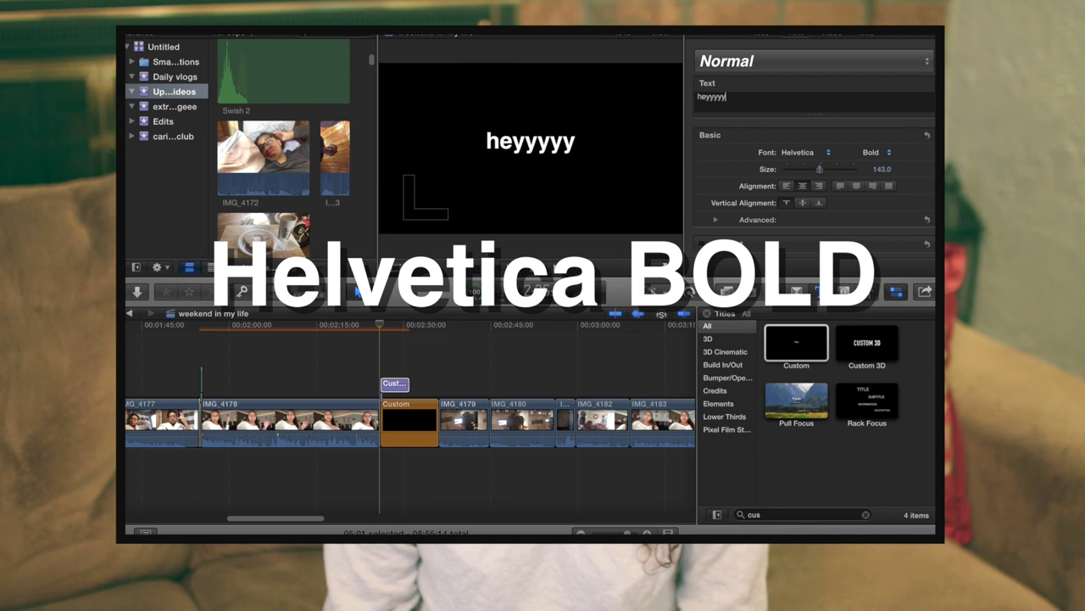
key(BackSpace)
key(BackSpace)
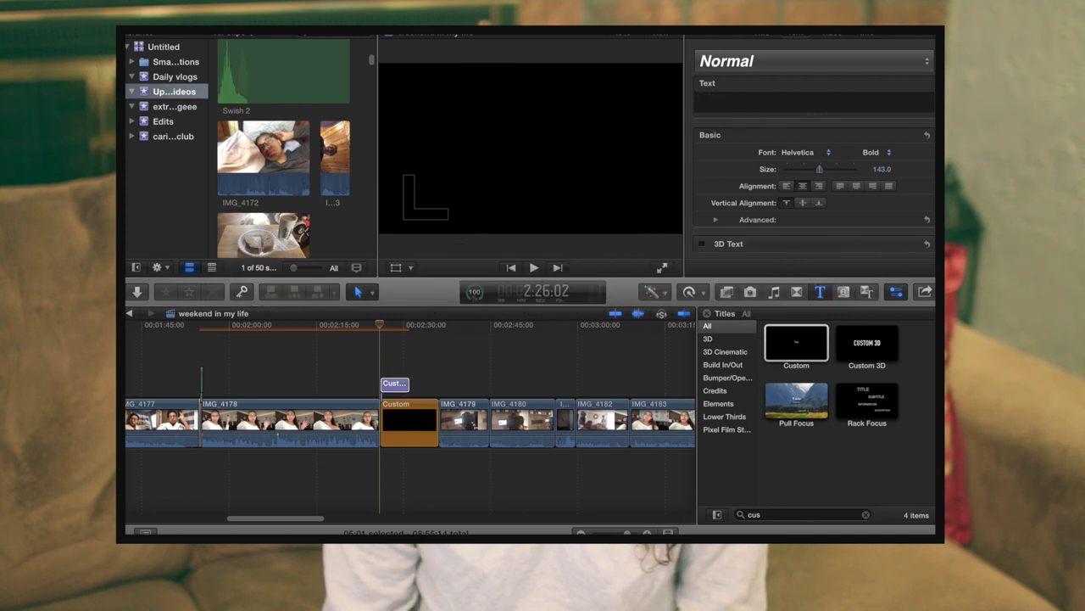
text(thu)
key(BackSpace)
key(BackSpace)
key(BackSpace)
key(BackSpace)
key(BackSpace)
key(BackSpace)
text(thus)
key(BackSpace)
key(BackSpace)
text(is)
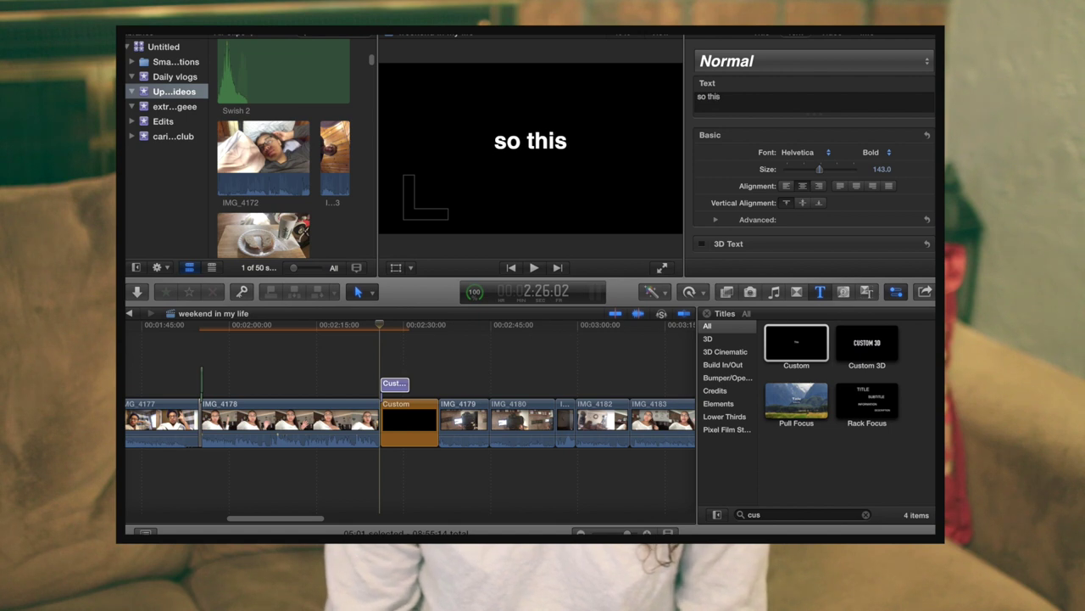
key(BackSpace)
key(BackSpace)
key(BackSpace)
text(myrcedes)
key(BackSpace)
key(BackSpace)
key(BackSpace)
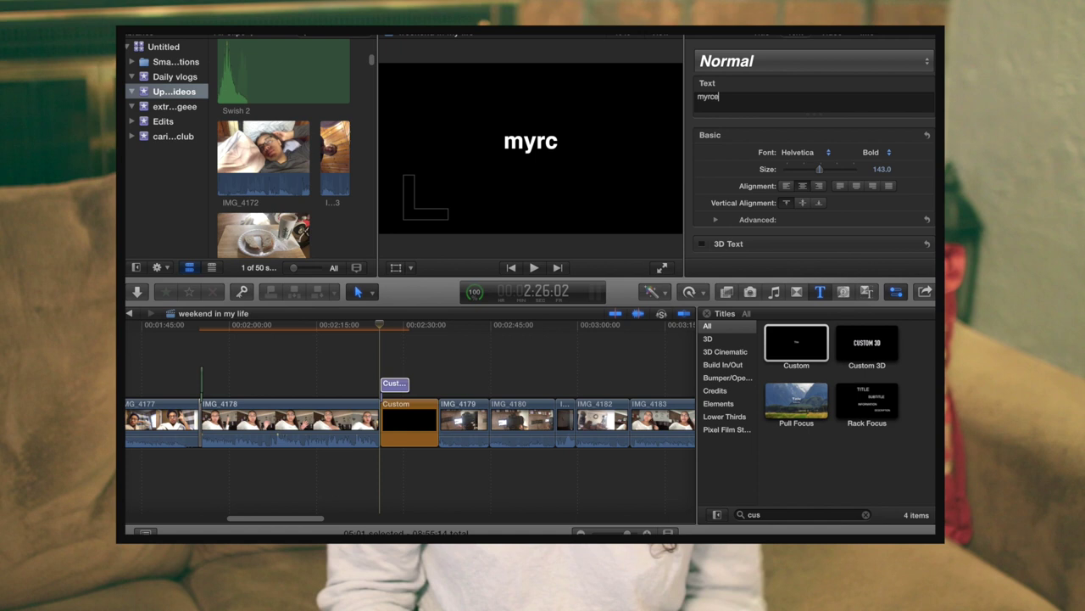
key(BackSpace)
key(BackSpace)
key(BackSpace)
key(BackSpace)
key(BackSpace)
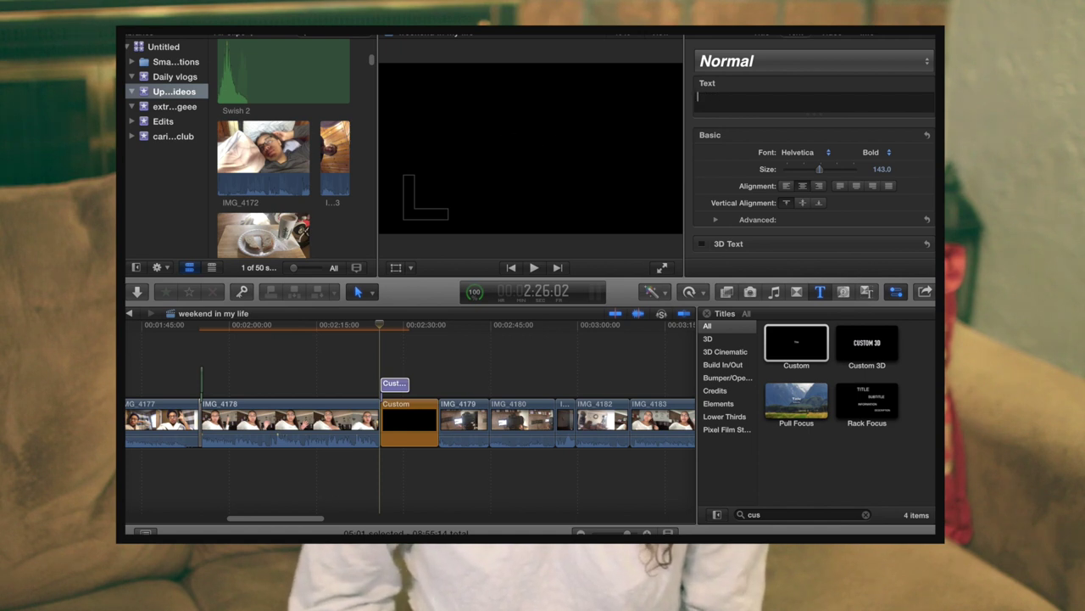
Step: Move the title above IMG_4178 and enter 'heyyy!' as its text
drag(393, 387, 218, 376)
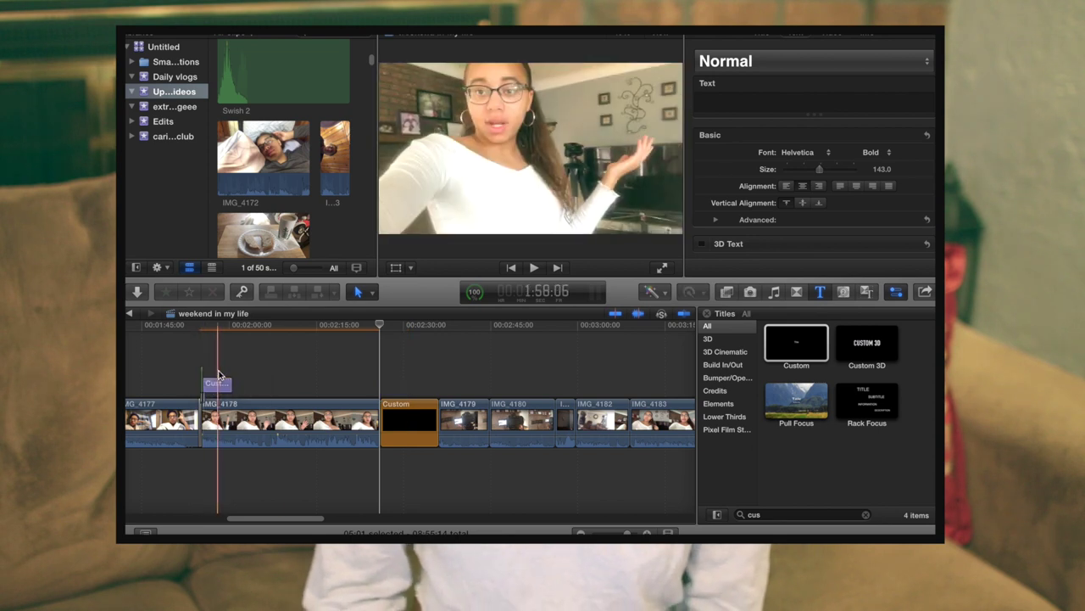
click(218, 376)
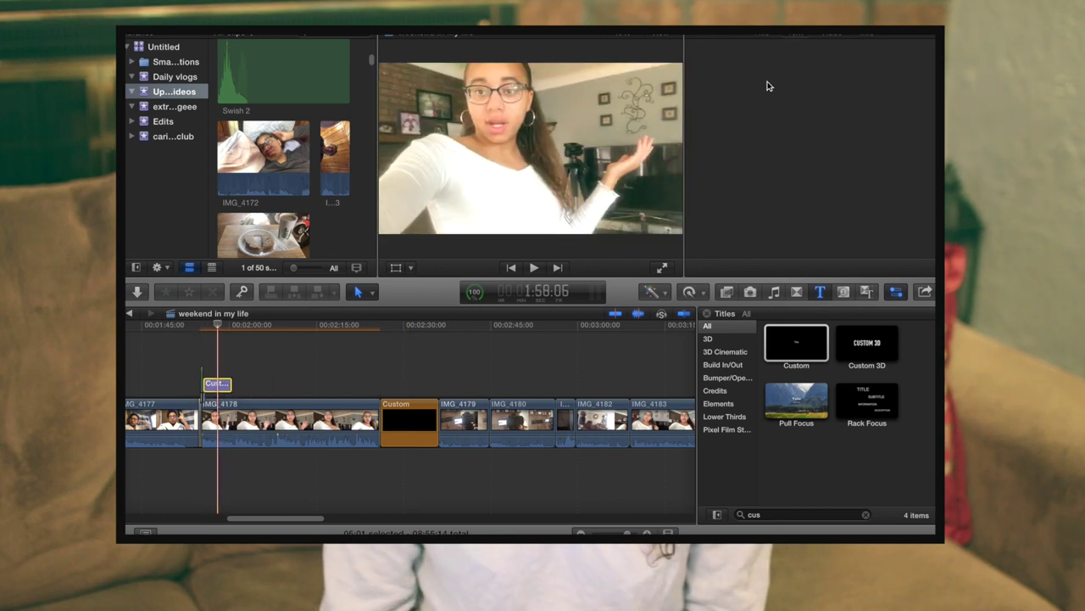
click(754, 102)
text(heyyy)
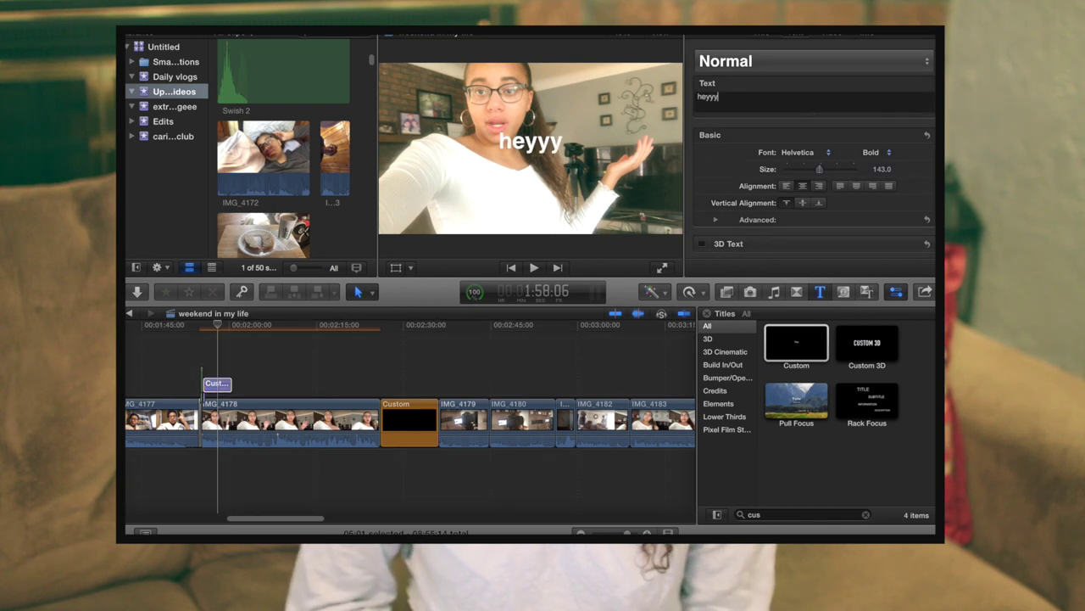
text(!)
Step: Enable Drop Shadow on the title and enlarge its size to 274
scroll(868, 127, down, 5)
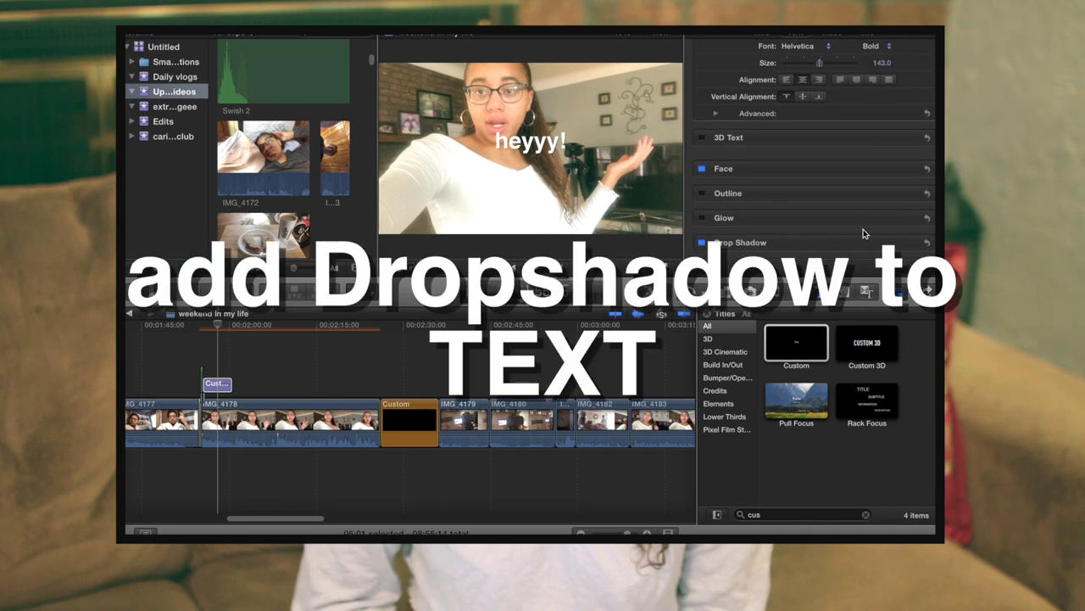
scroll(822, 101, down, 1)
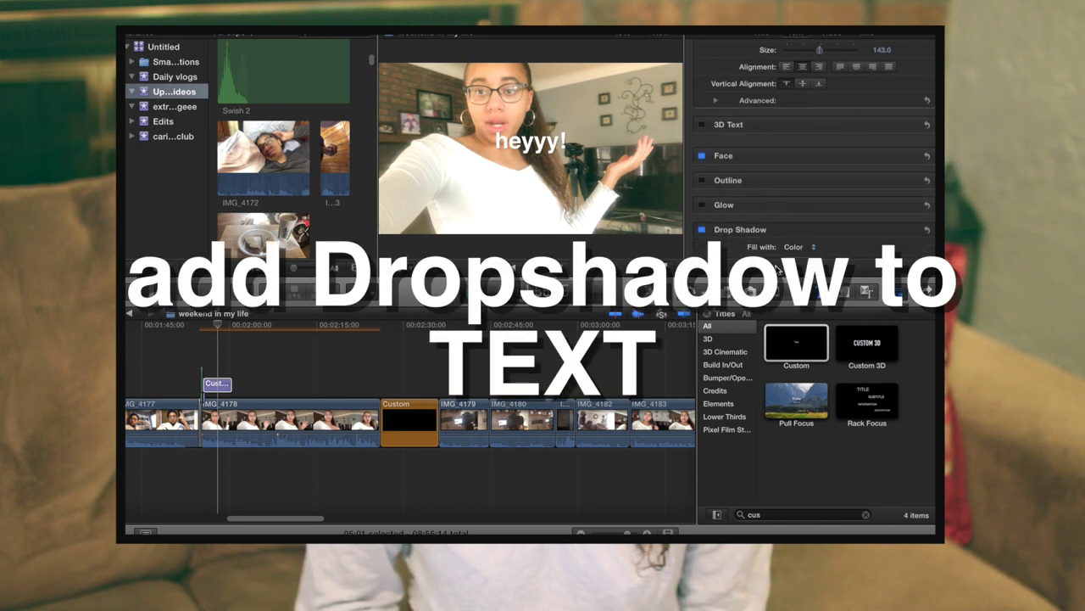
scroll(776, 269, down, 5)
drag(788, 225, 801, 227)
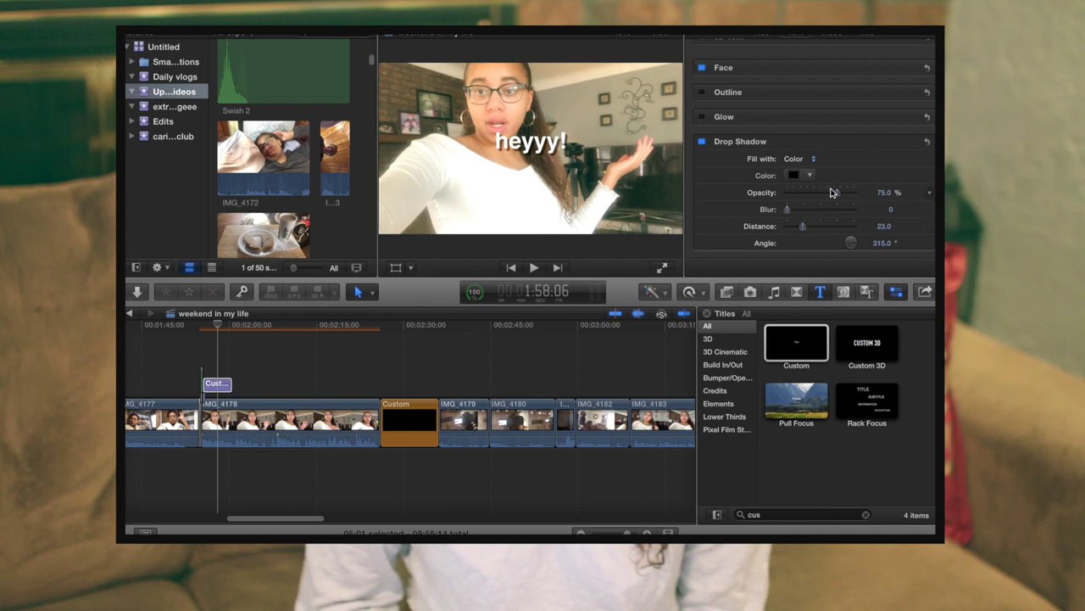
scroll(844, 198, up, 10)
drag(816, 170, 853, 215)
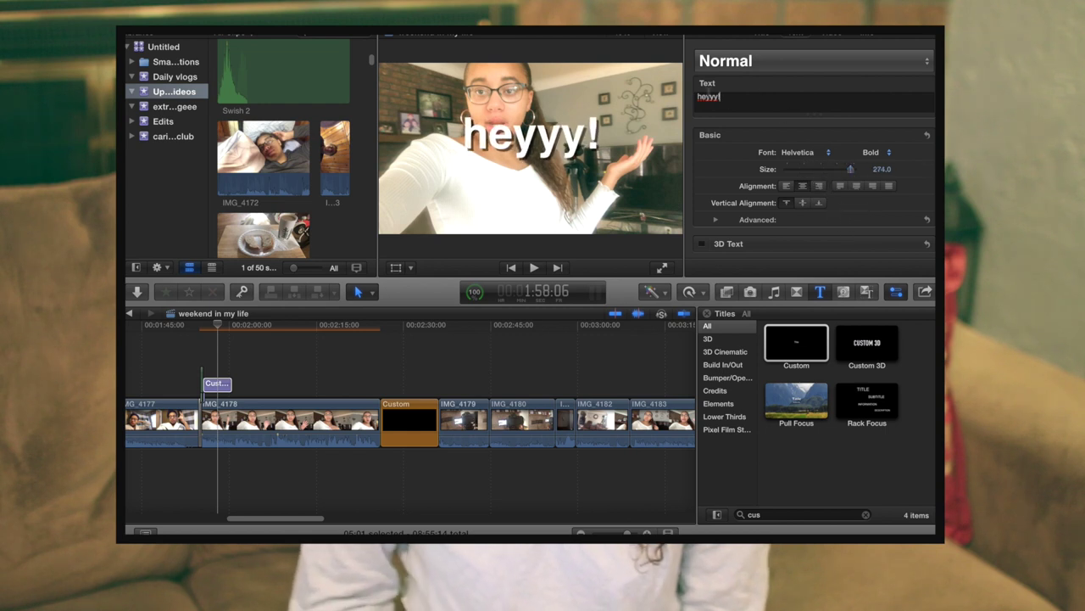
Step: Capitalise the text to 'Heyyy!' and move the playhead to the title's start
key(BackSpace)
text(H)
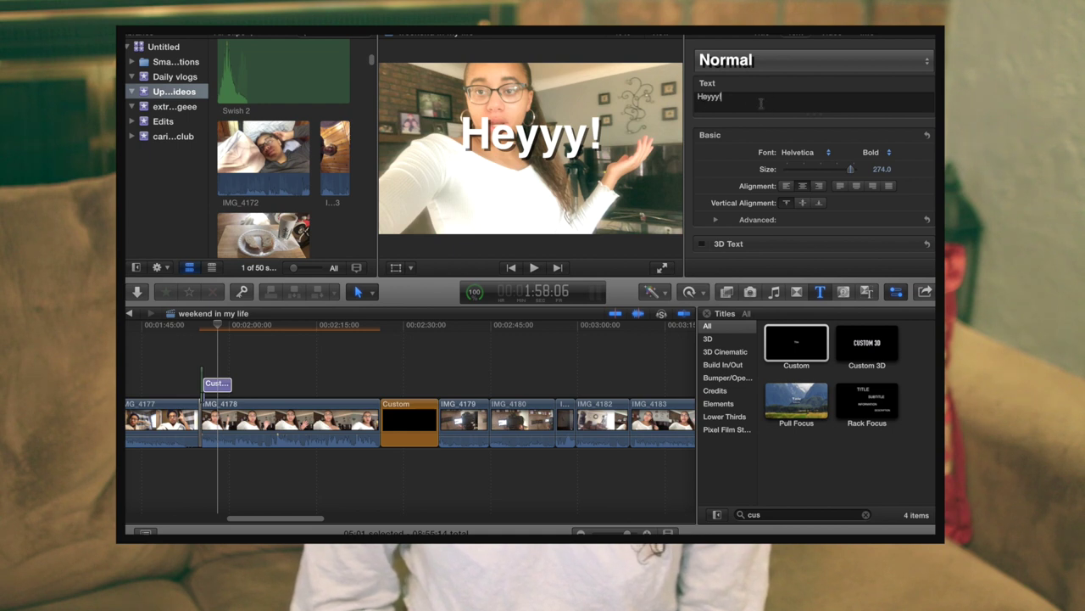
click(208, 382)
click(207, 365)
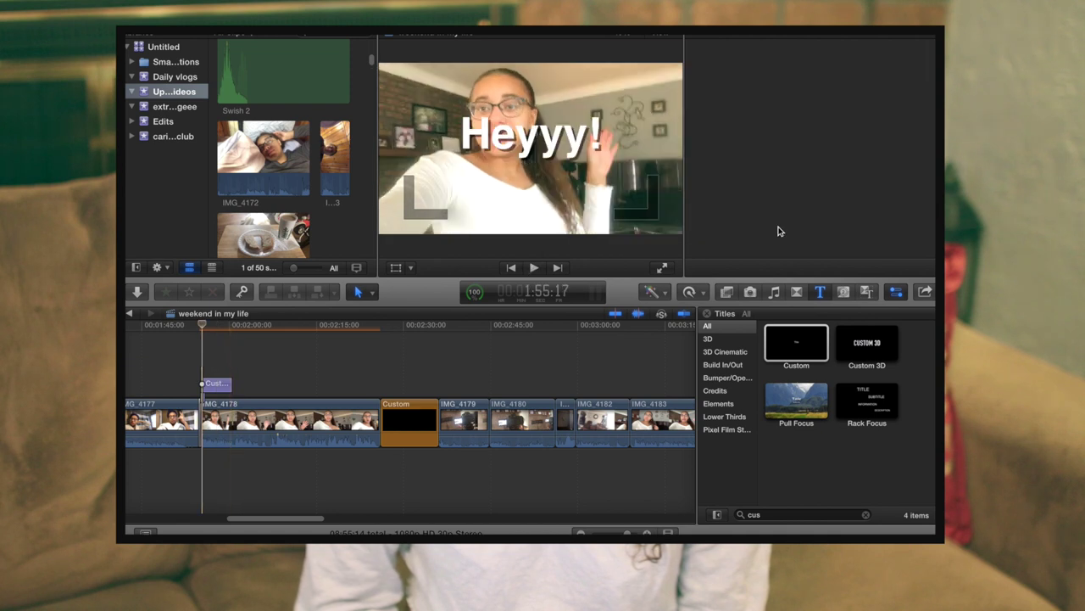
Step: Place Bottle Cork.caf from the Music and Sound browser at the Heyyy! title's start and play it back
click(774, 292)
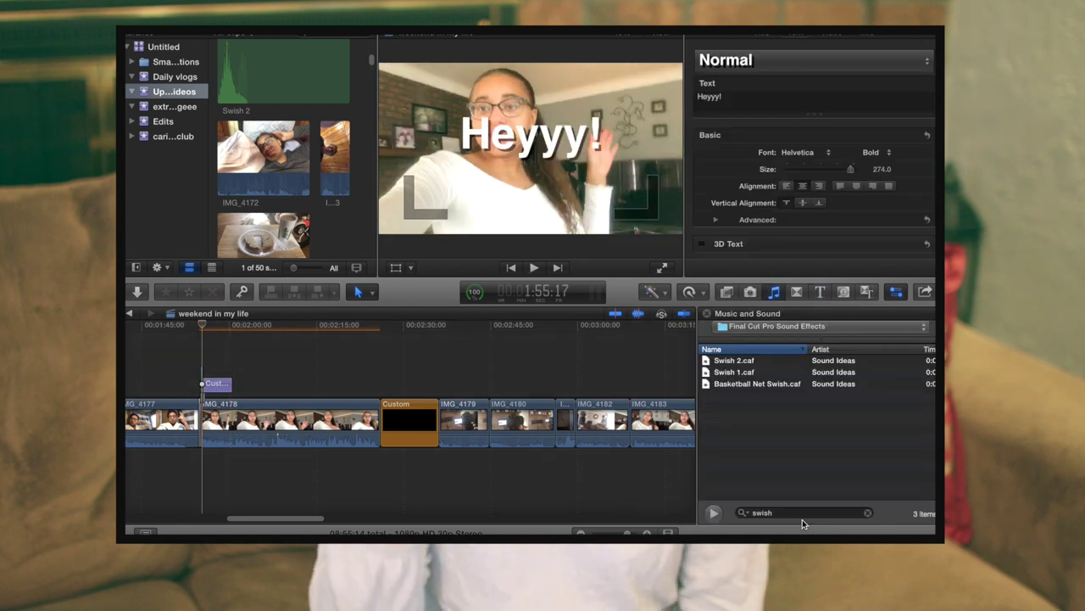
click(784, 512)
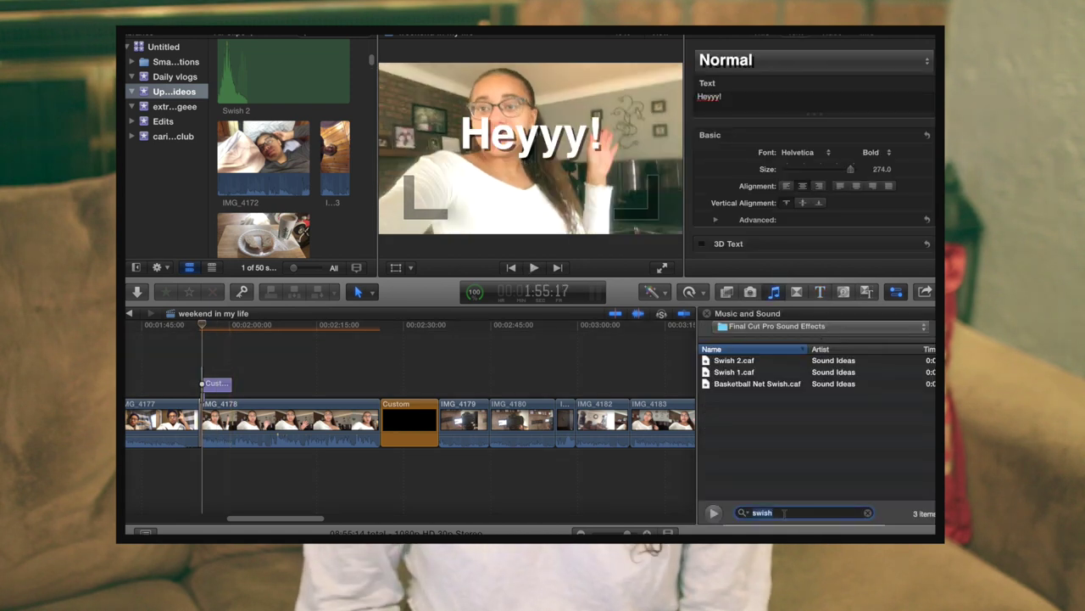
text(cork)
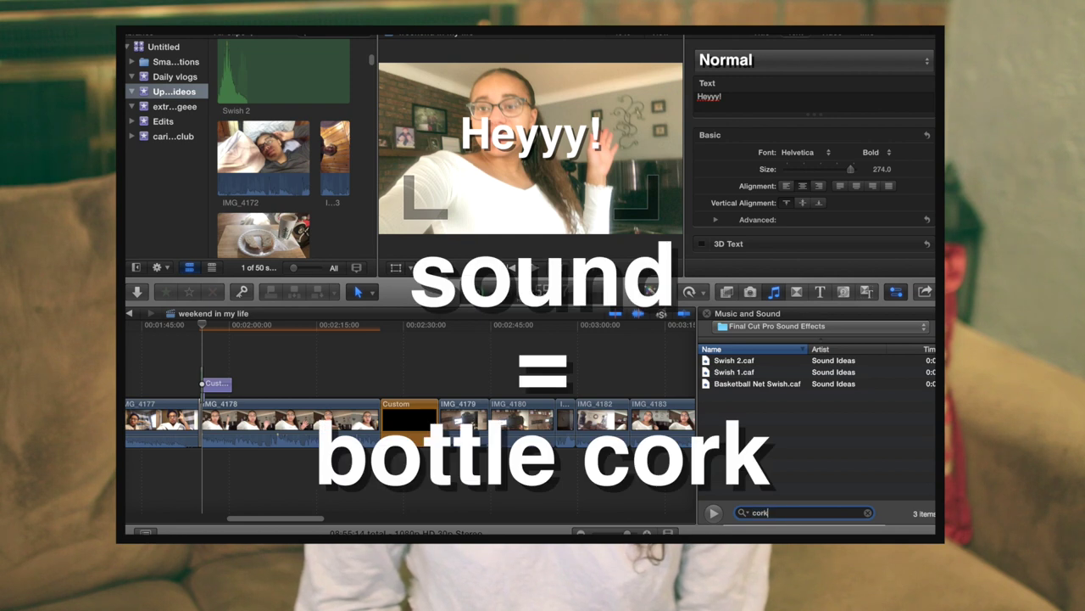
drag(755, 363, 206, 360)
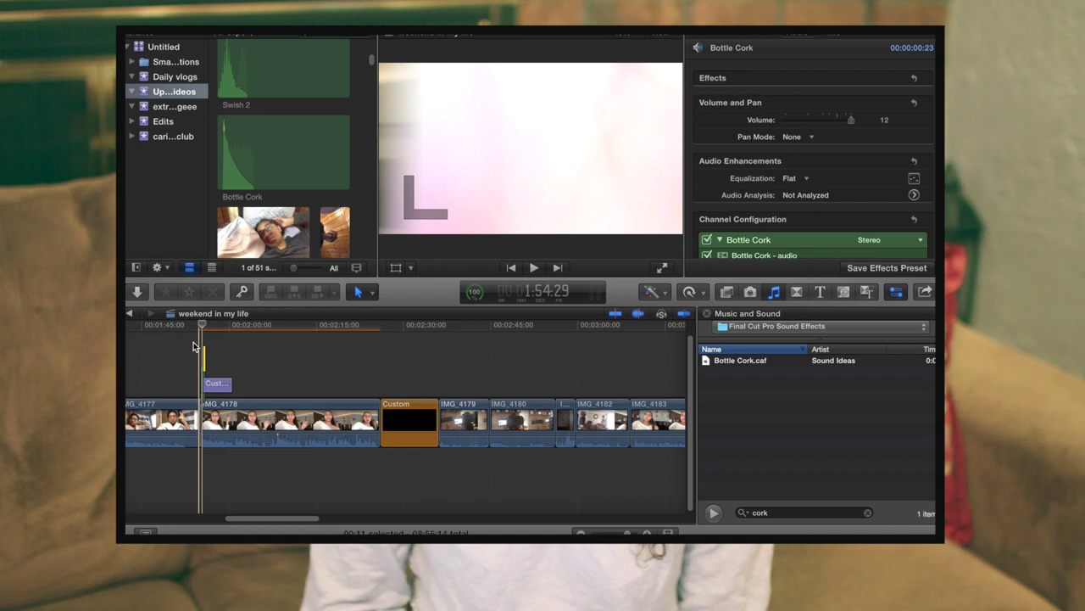
key(space)
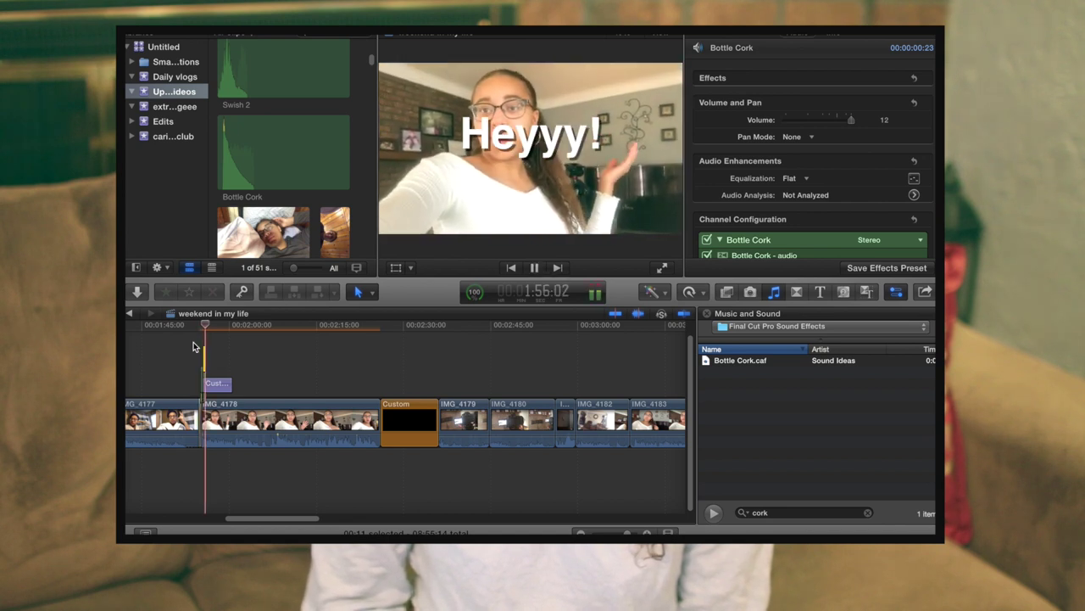
Step: Change the title to 'Quick Update:' at size 241, then select the black Custom clip
text(:)
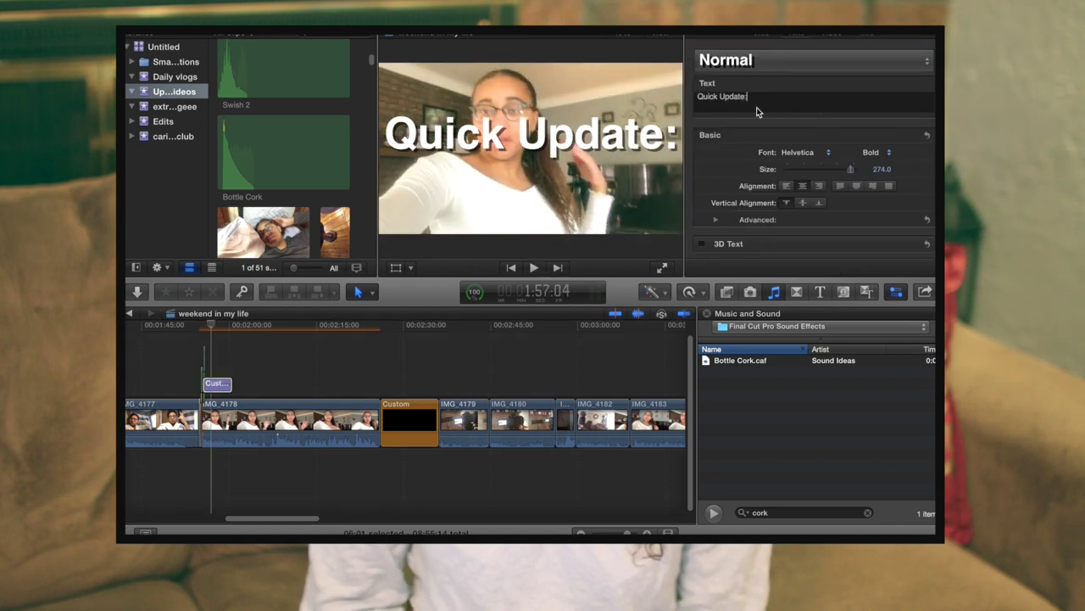
drag(841, 174, 835, 172)
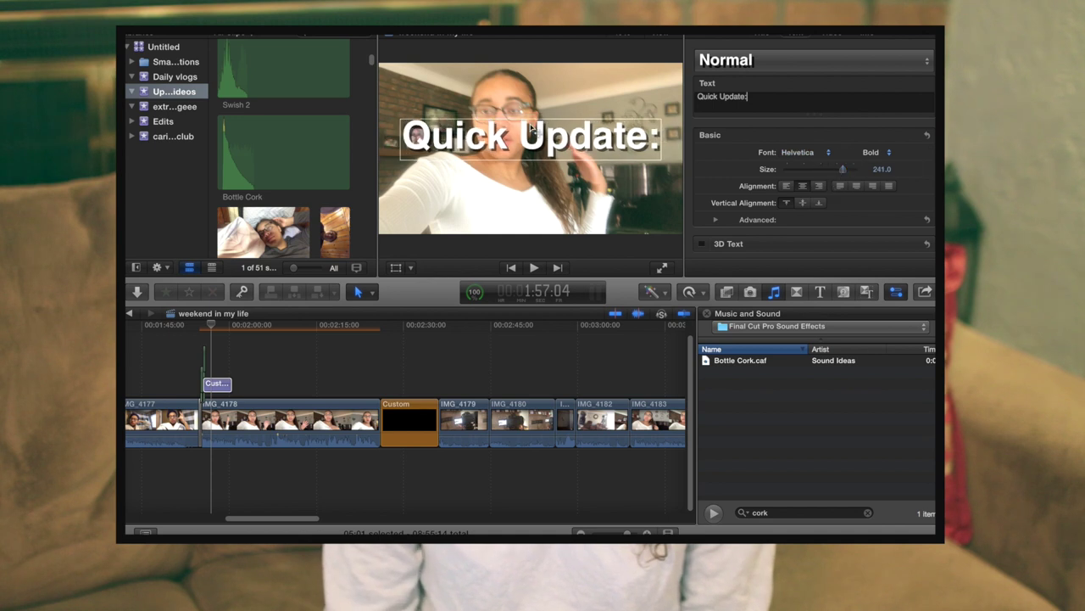
click(472, 198)
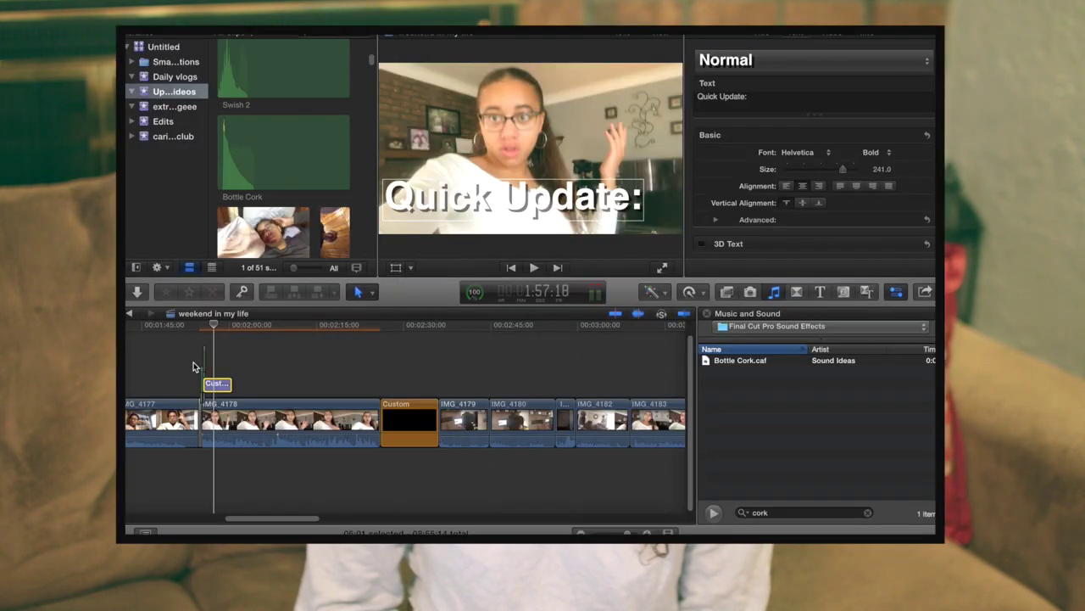
click(381, 382)
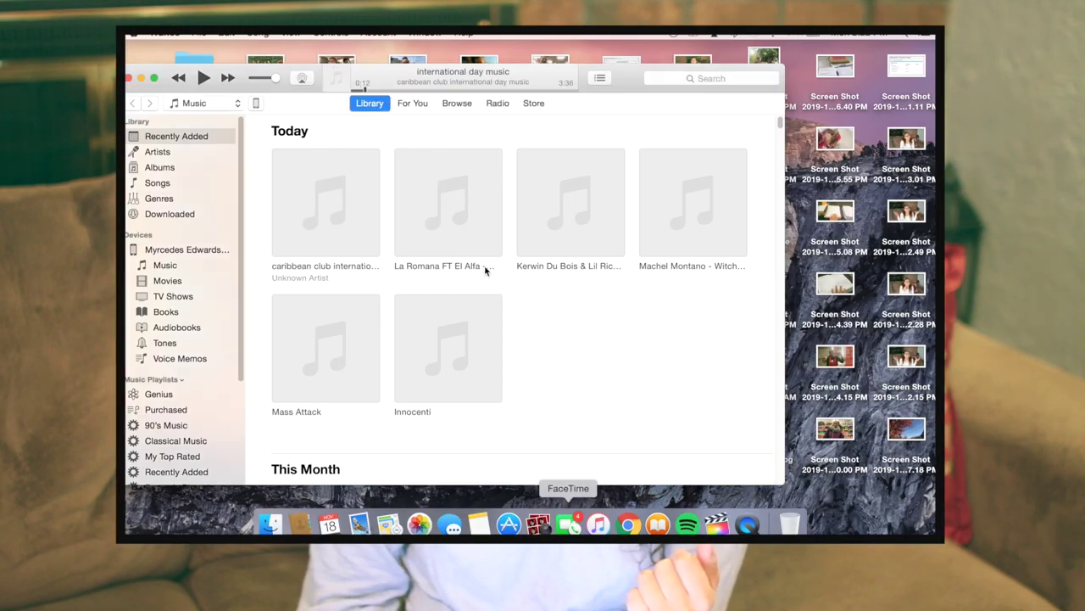
Step: Play the June Blues album tile under Recently Added This Month, then pause it
scroll(484, 271, down, 5)
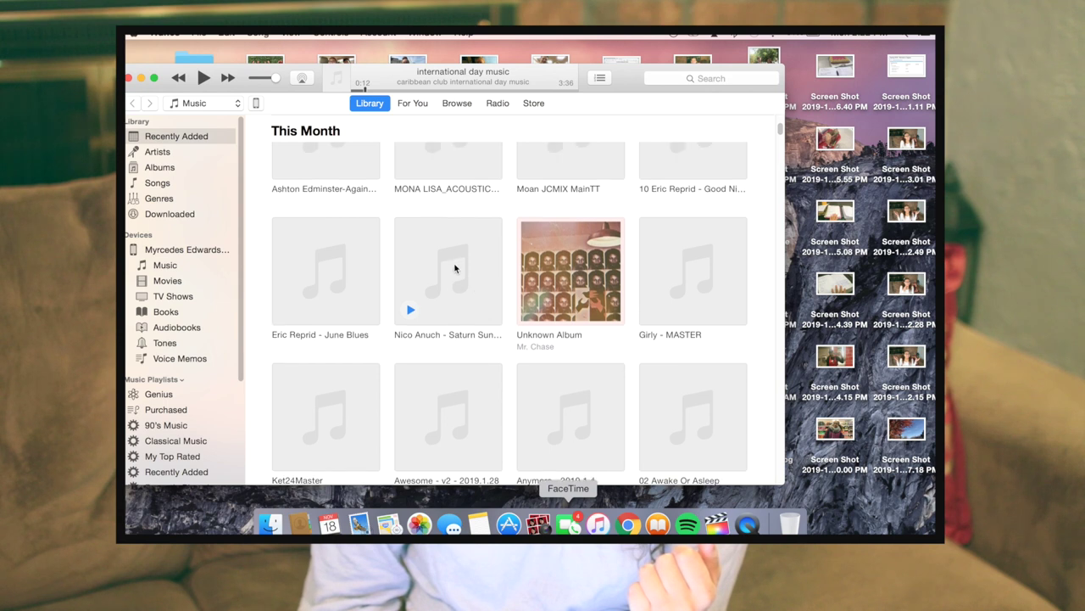
scroll(454, 268, up, 2)
click(287, 347)
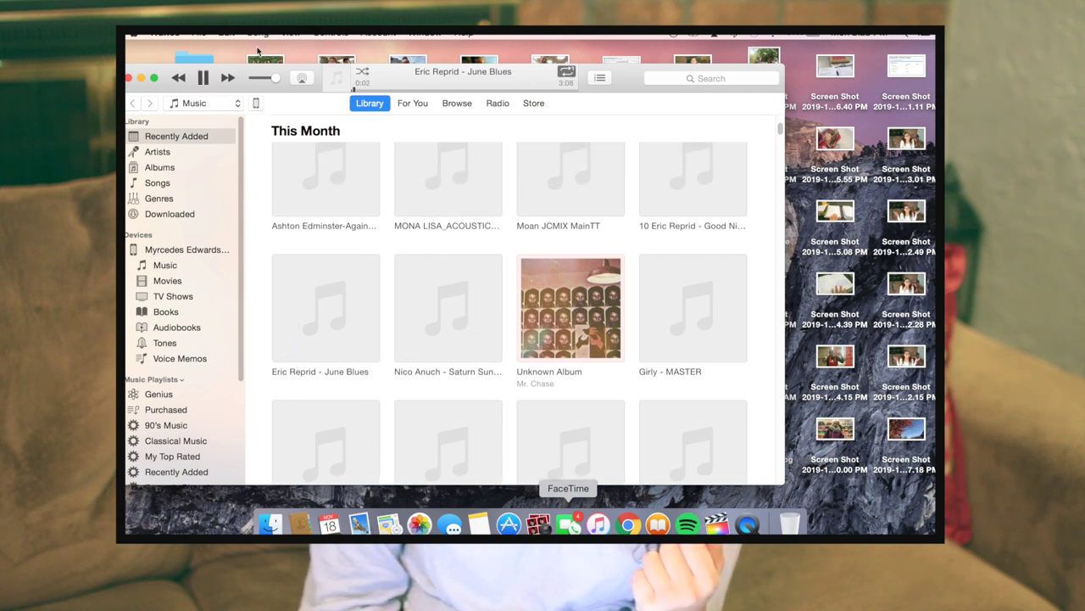
scroll(380, 311, up, 2)
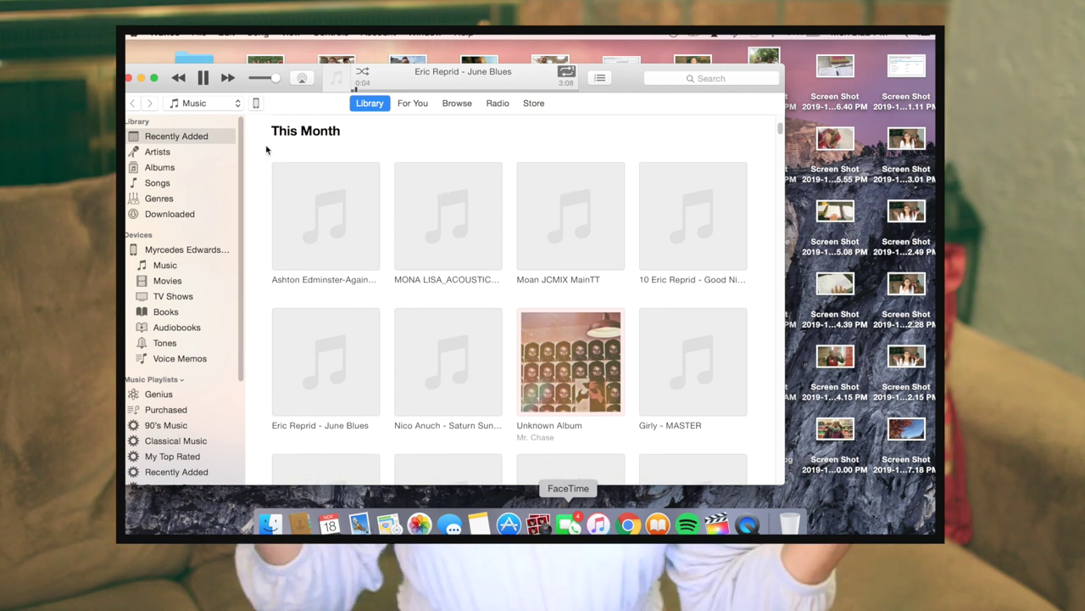
click(204, 77)
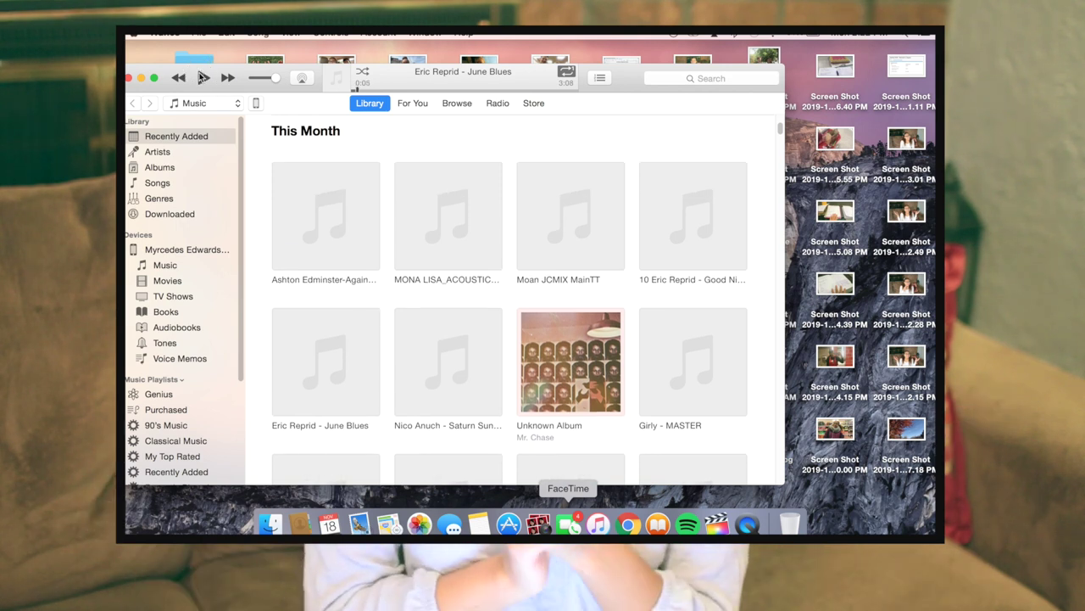